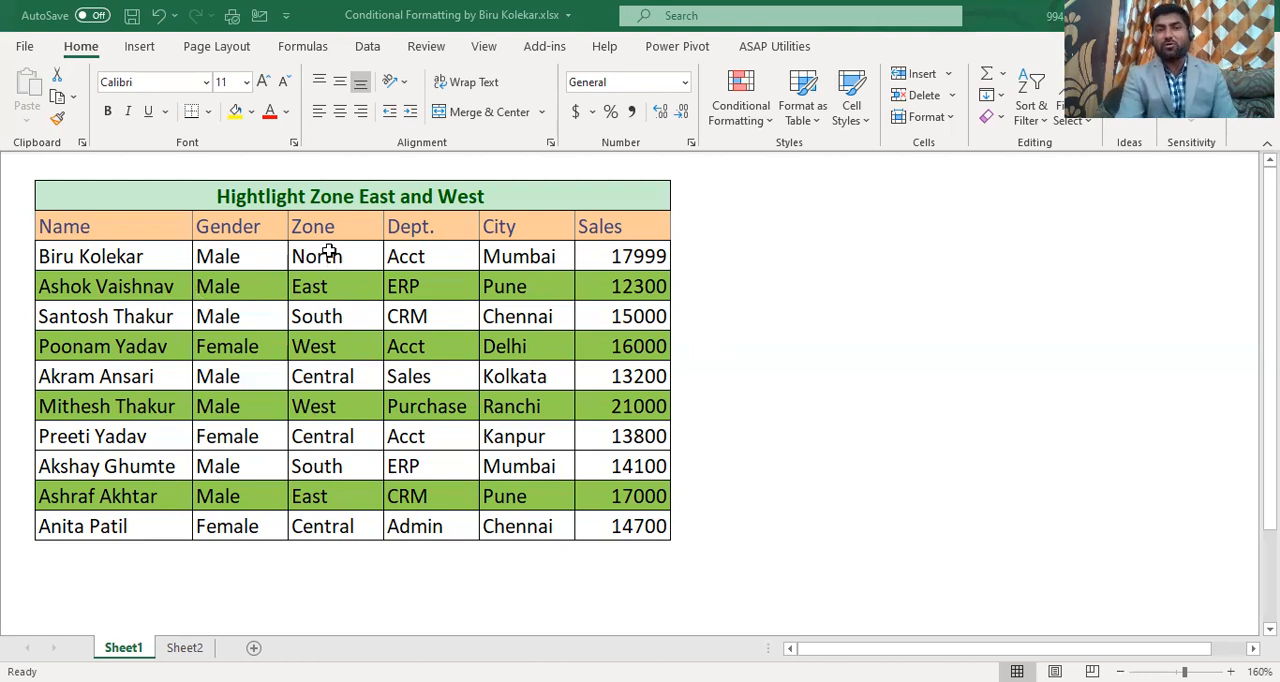
Step: Change the Zone of the first data row to West and of the second data row to North
click(330, 255)
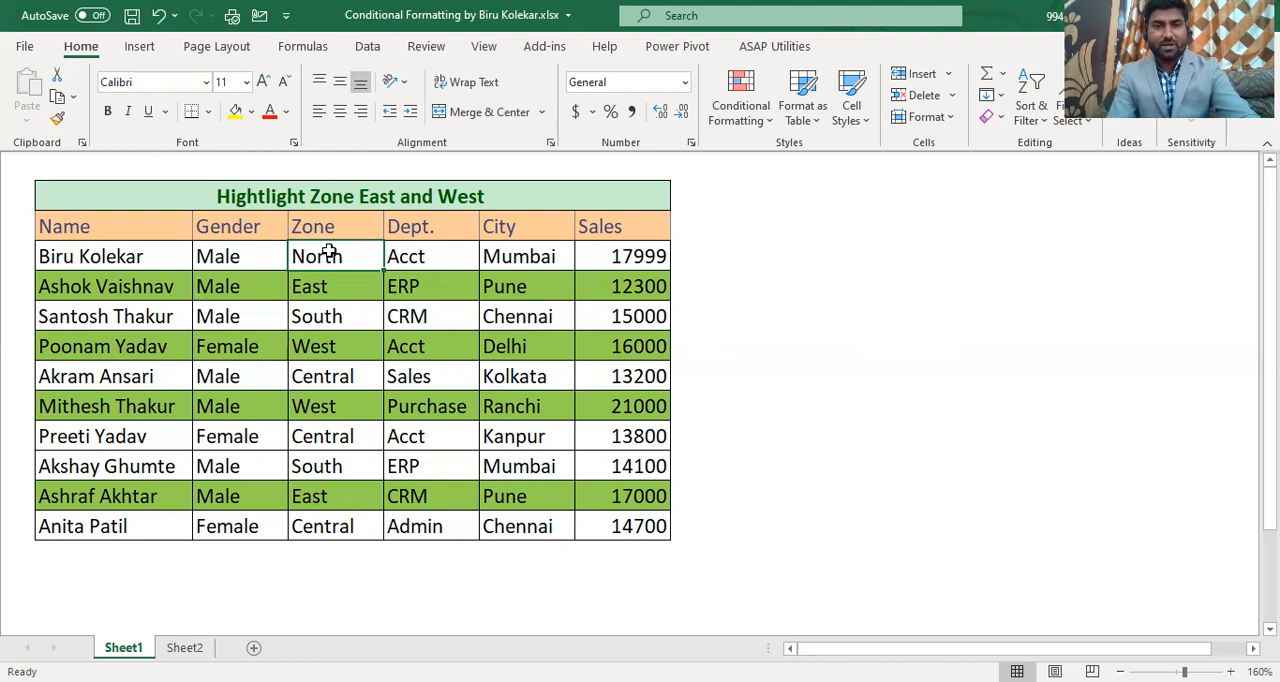
text(West)
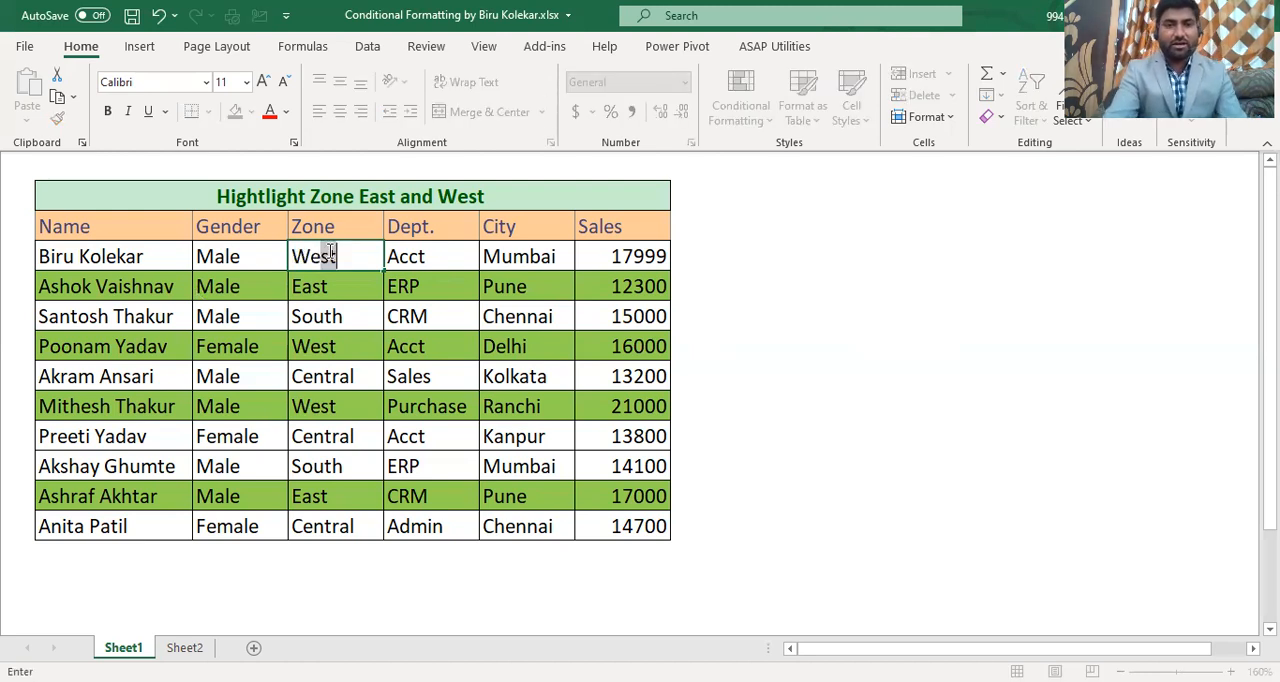
key(Return)
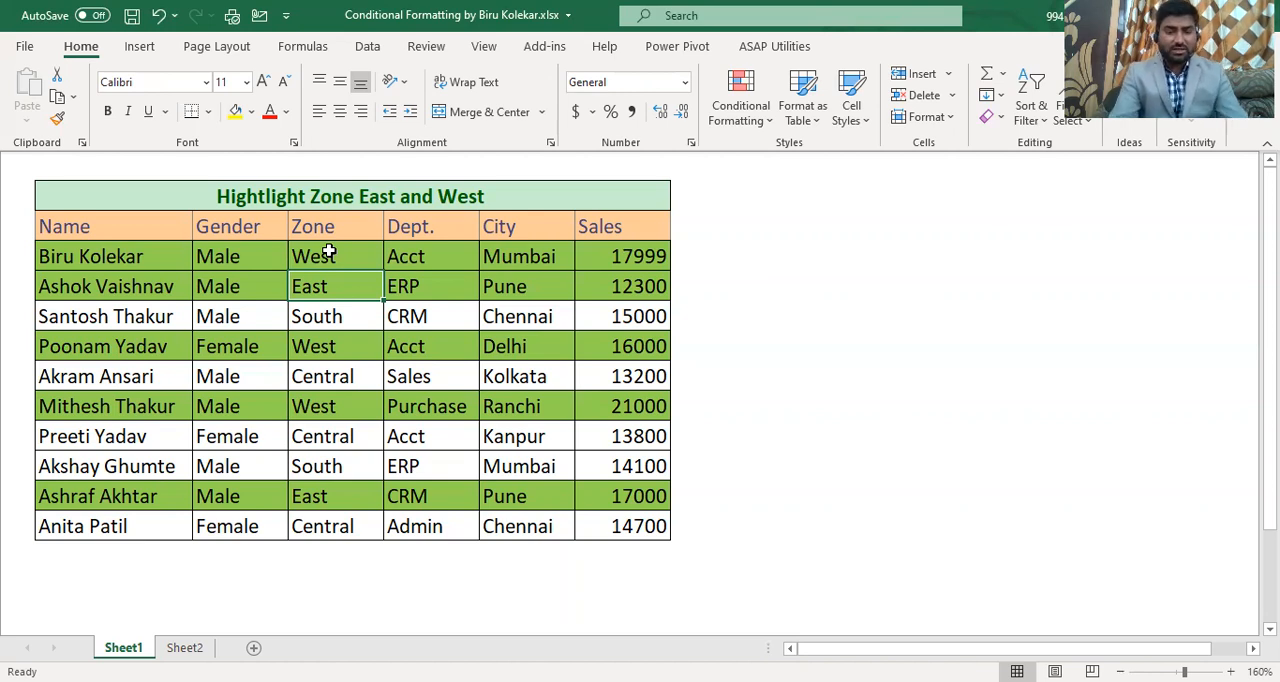
text(North)
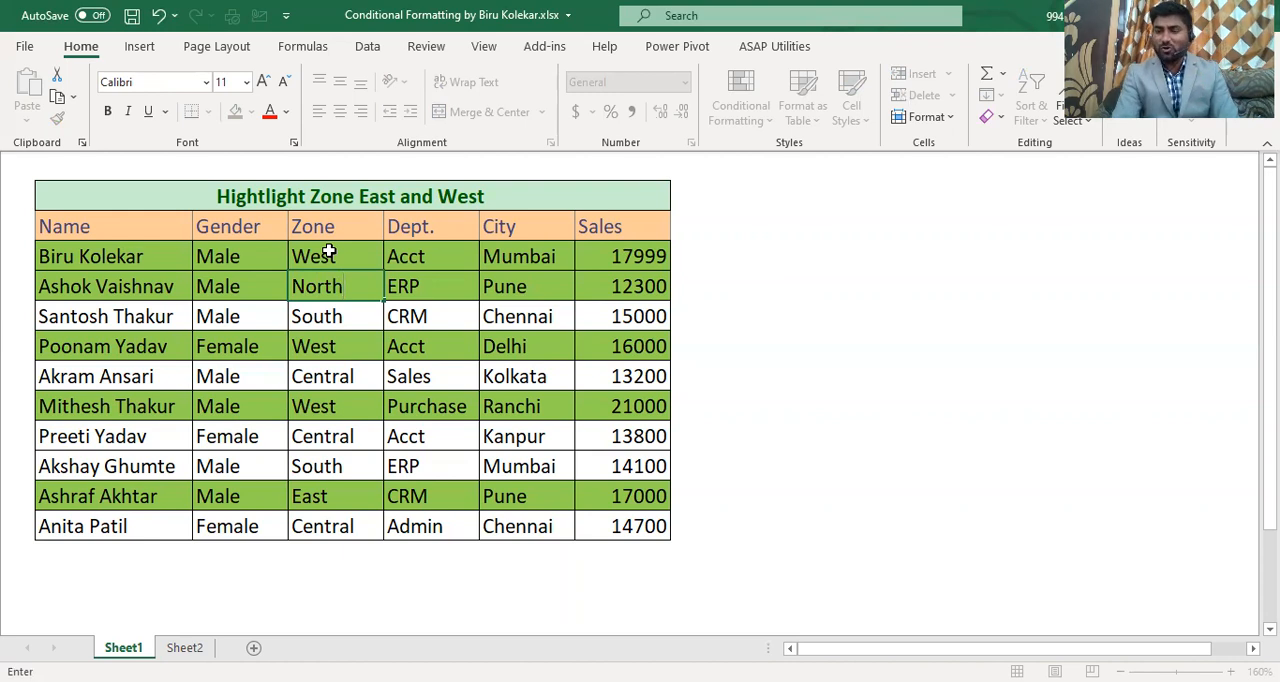
key(Return)
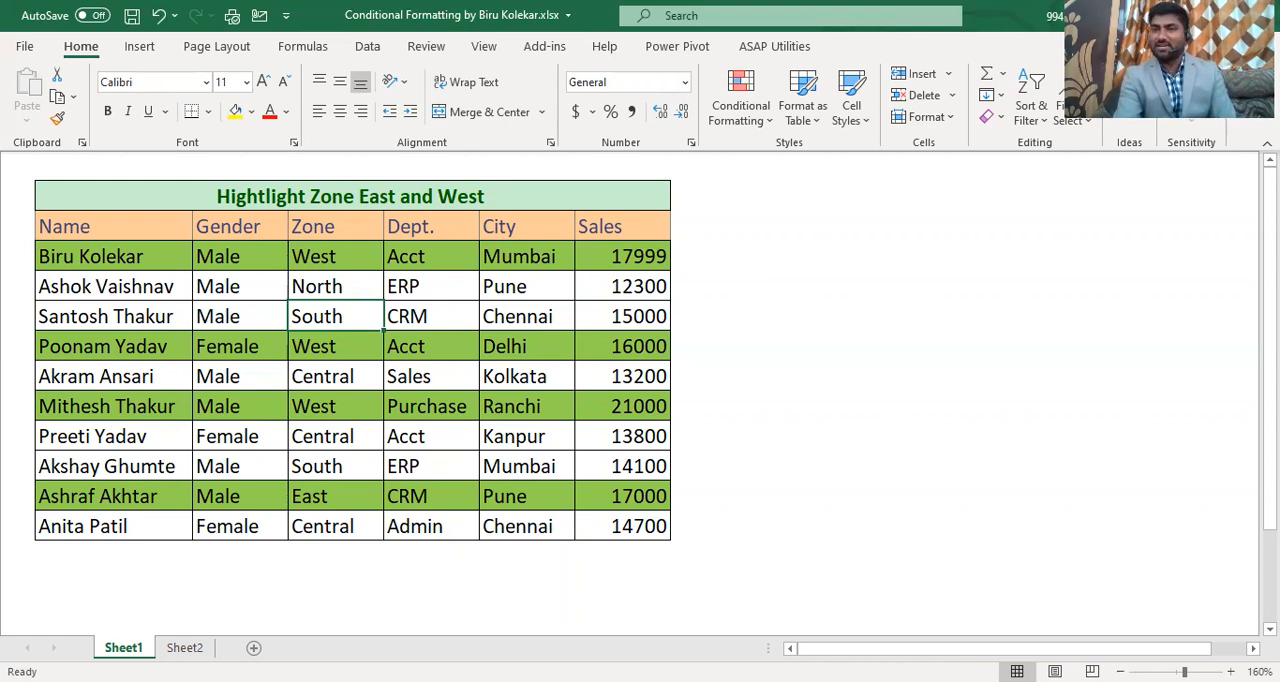
Step: On Sheet2, enter the formula =$D4="West" in cell H4, beside the first record's Sales value
key(ctrl+Page_Down)
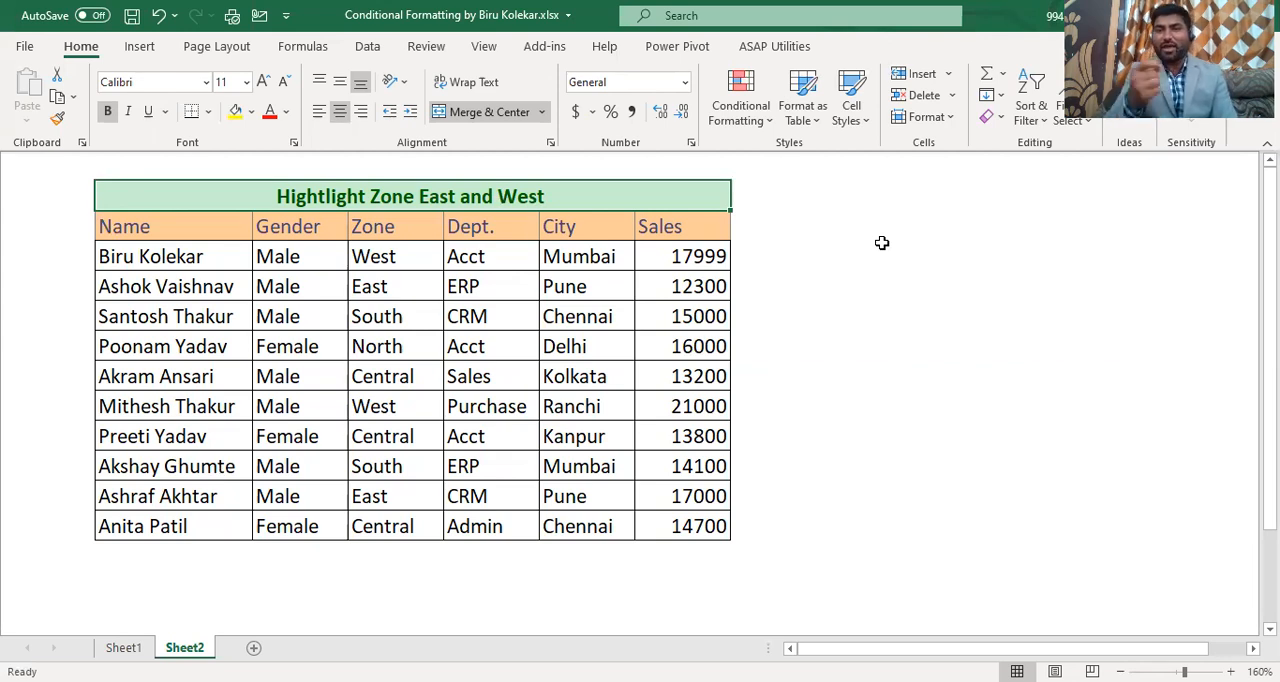
click(757, 255)
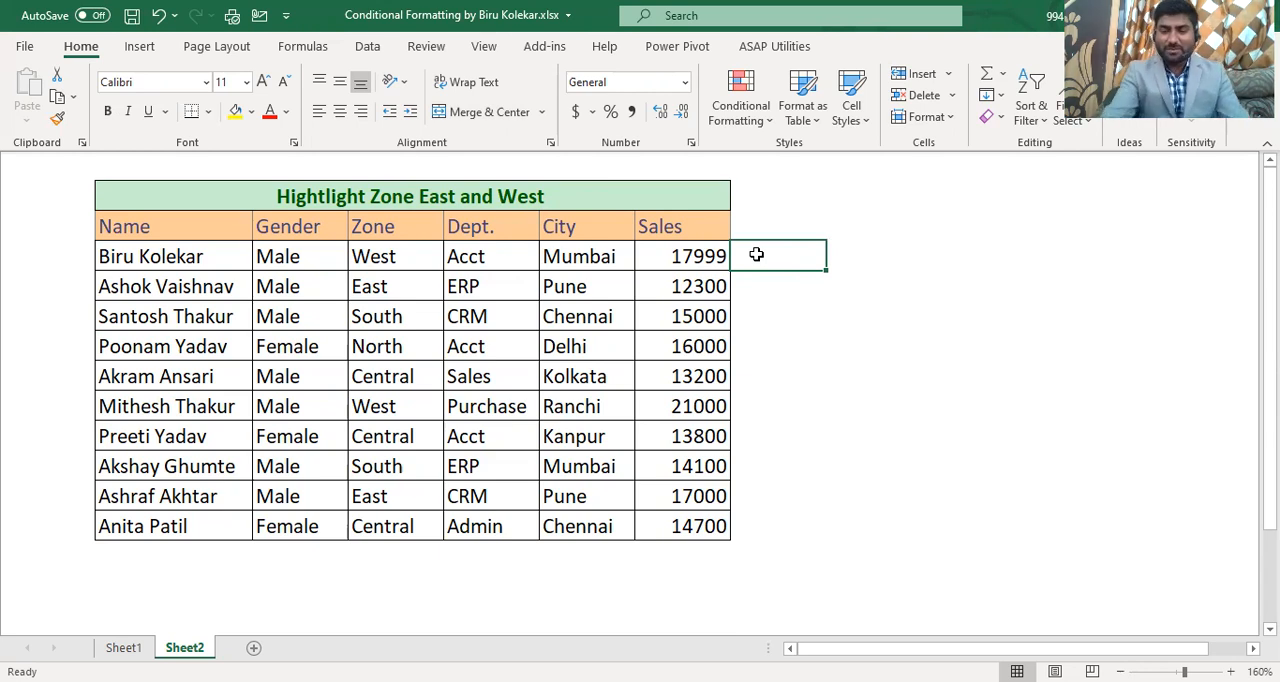
text(=)
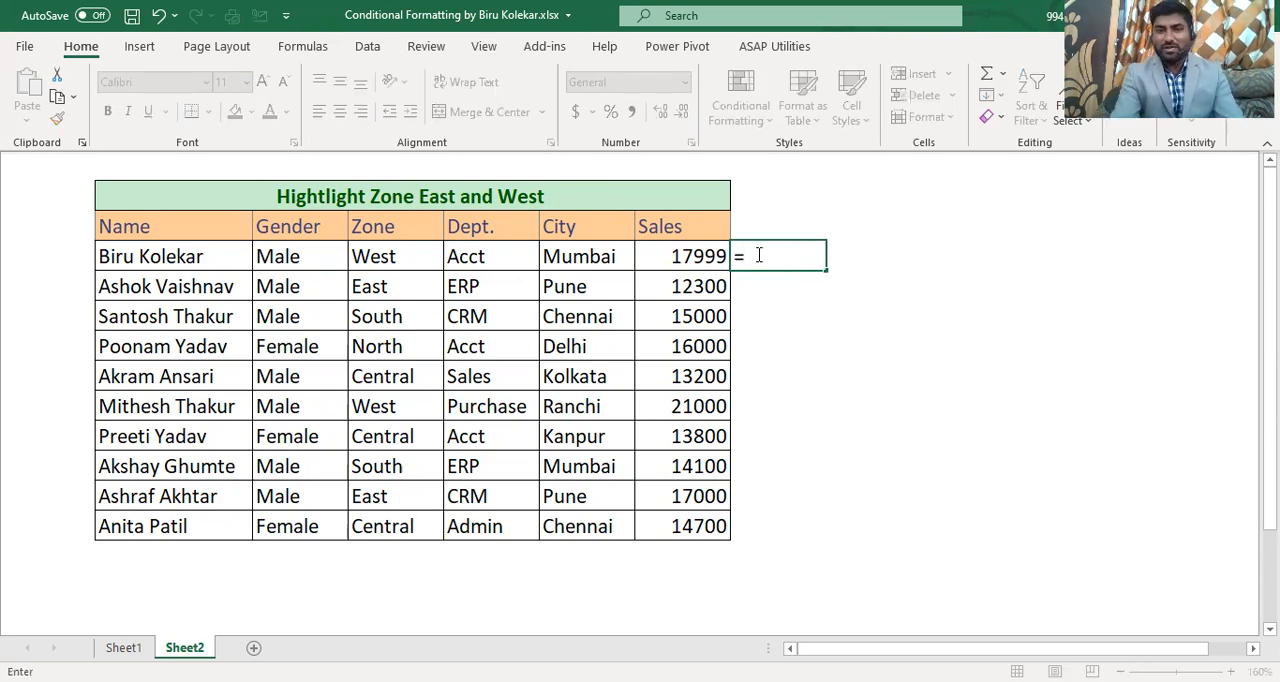
click(406, 253)
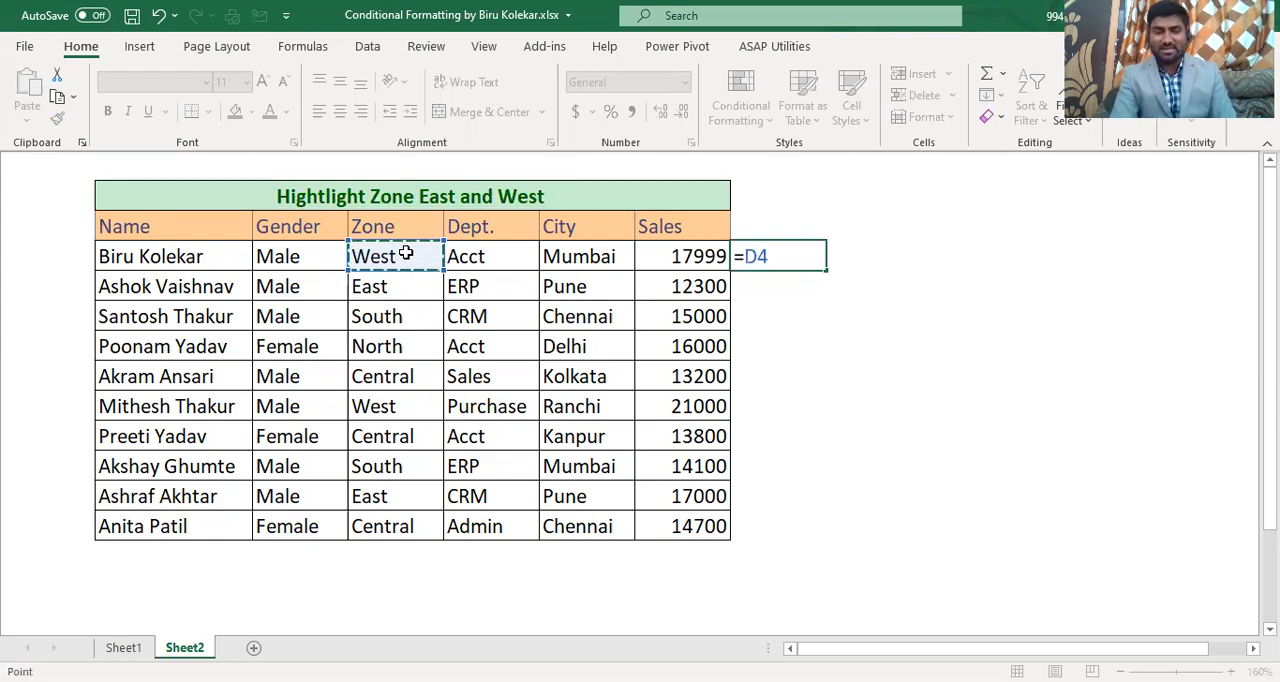
key(F4)
key(F4)
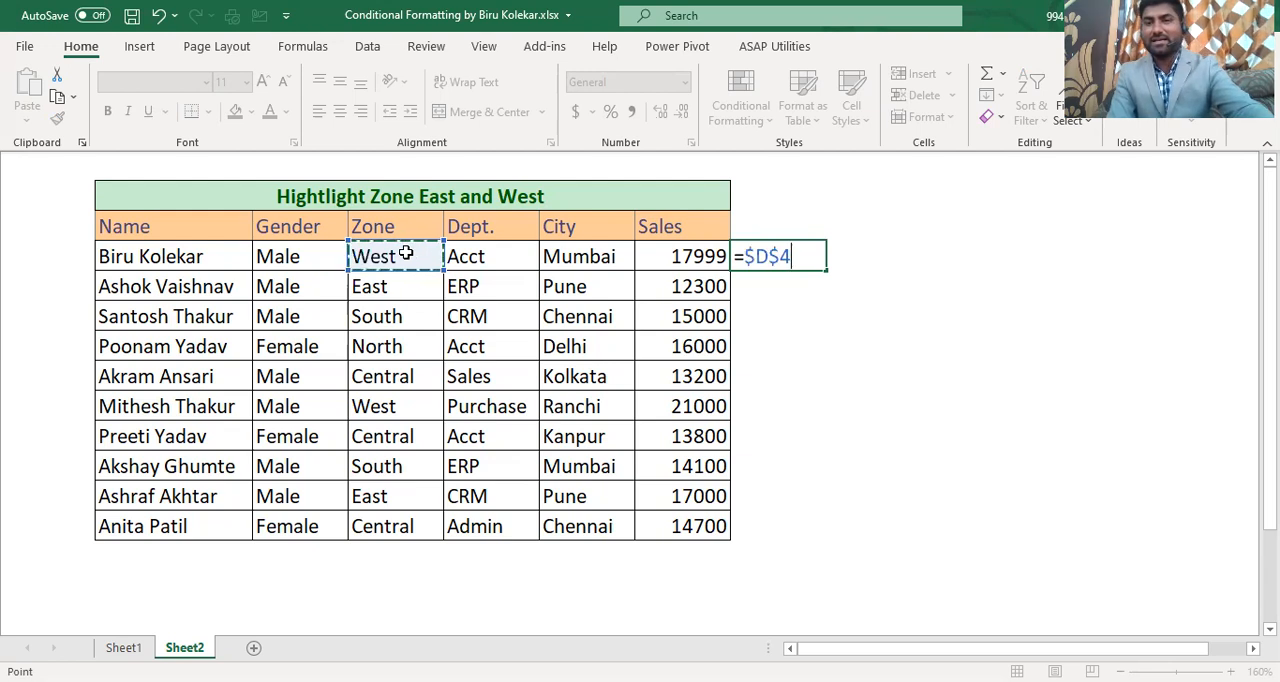
key(F4)
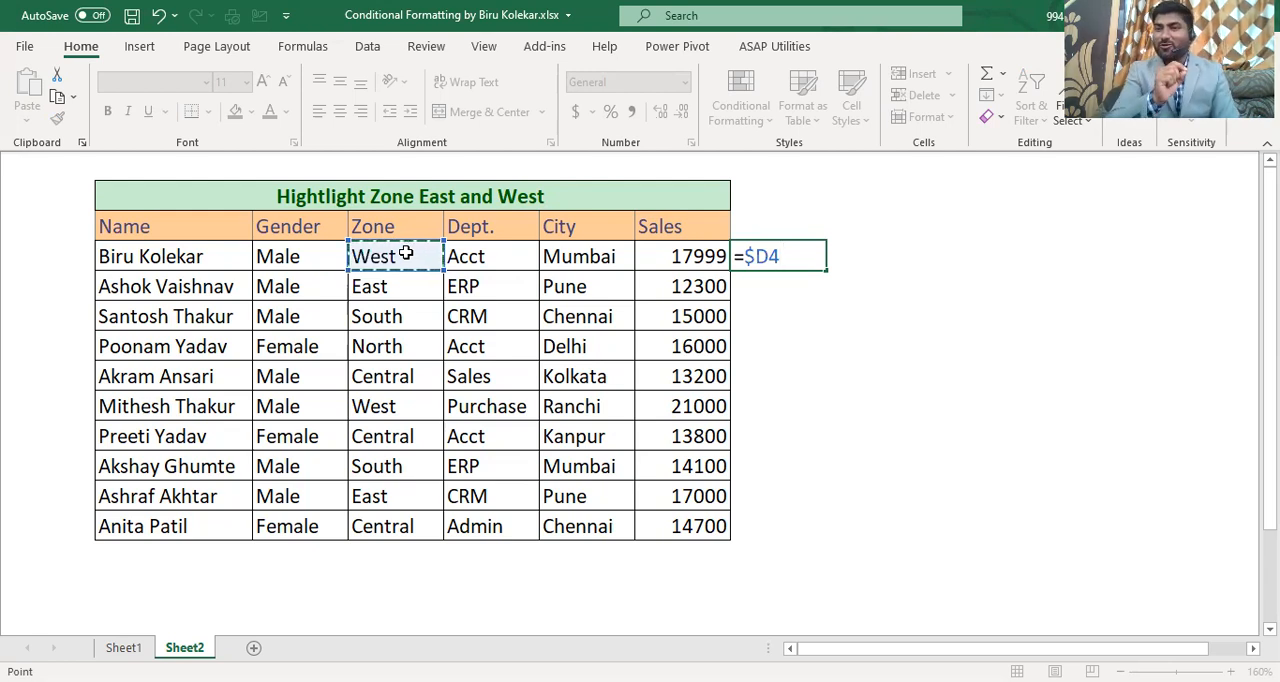
text(=)
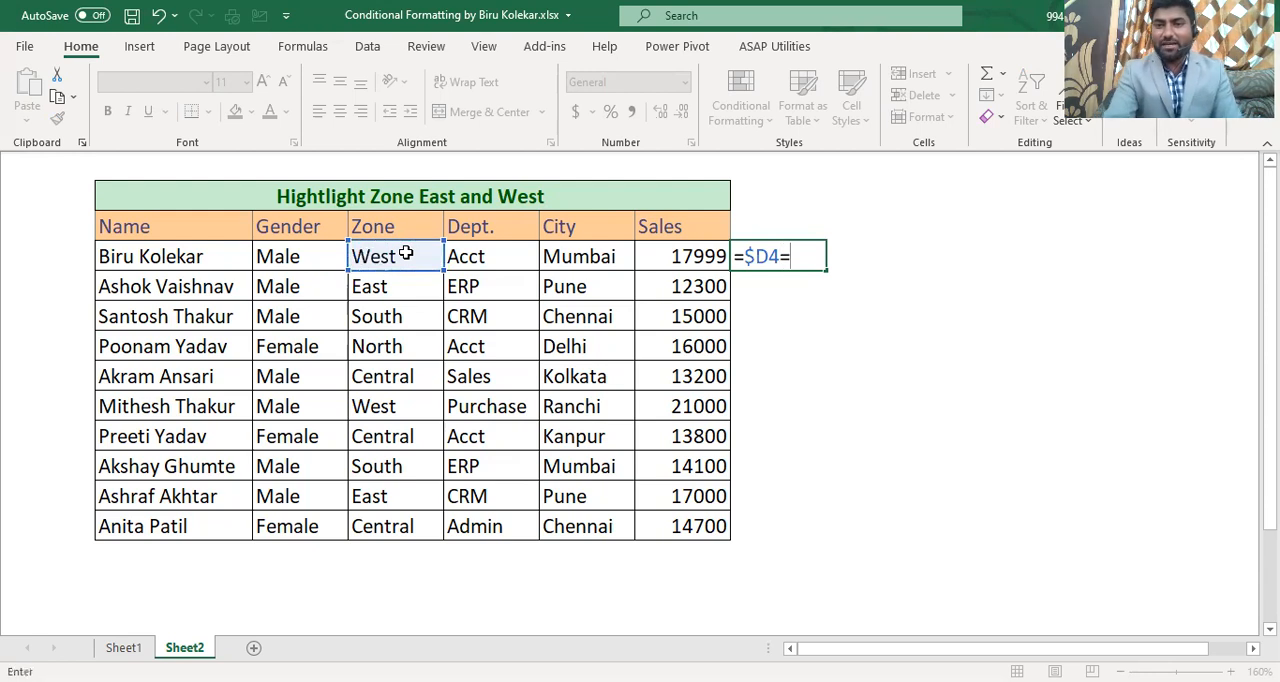
text(")
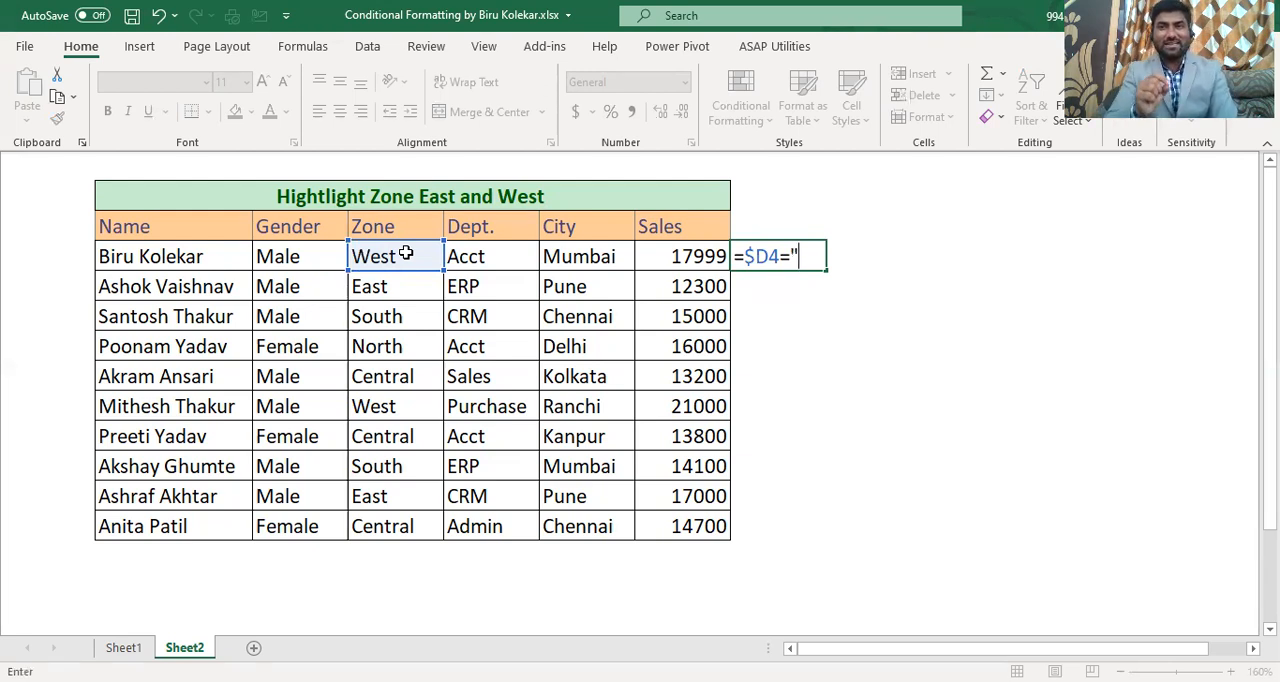
text(West")
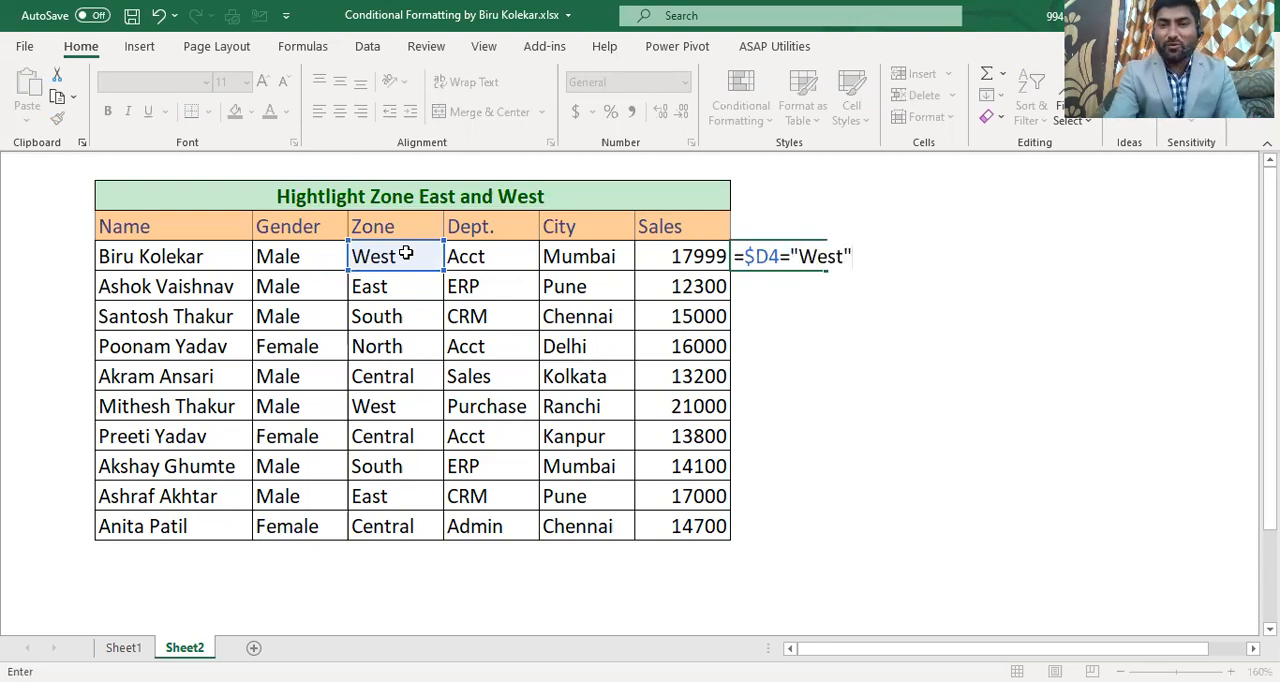
key(Return)
key(Up)
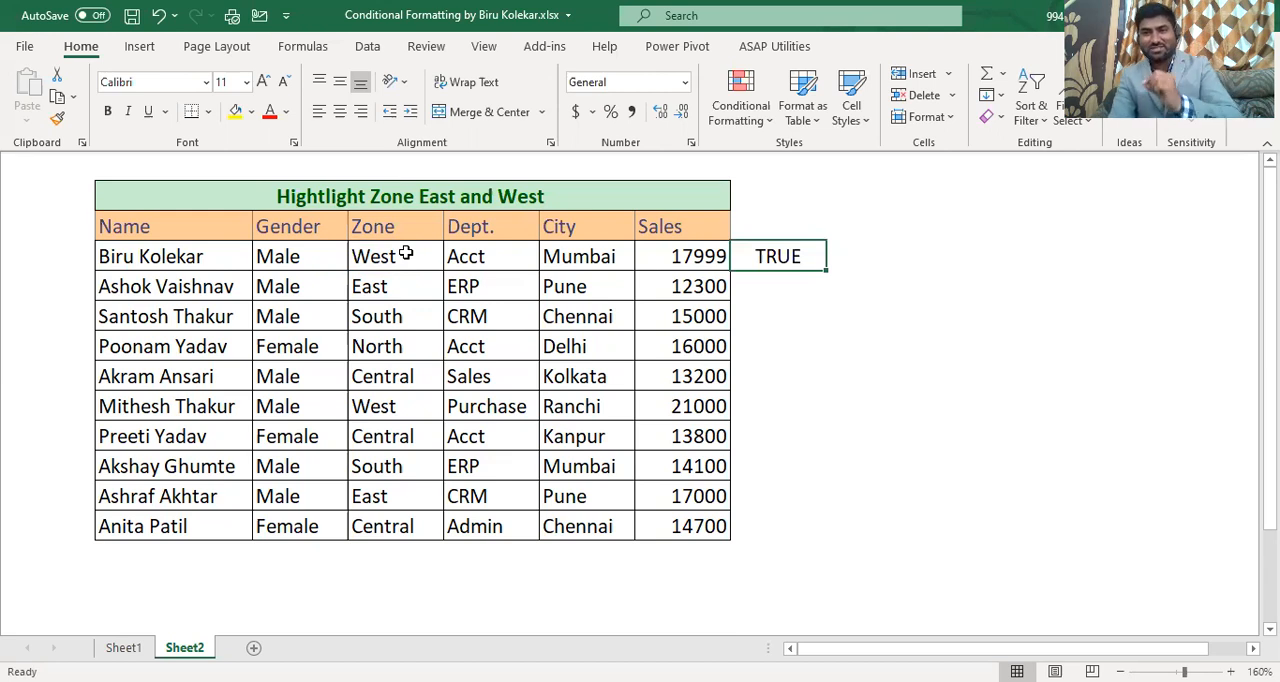
Step: Enter the formula =$D4="East" in cell I4 to test the first record's zone for East
key(Right)
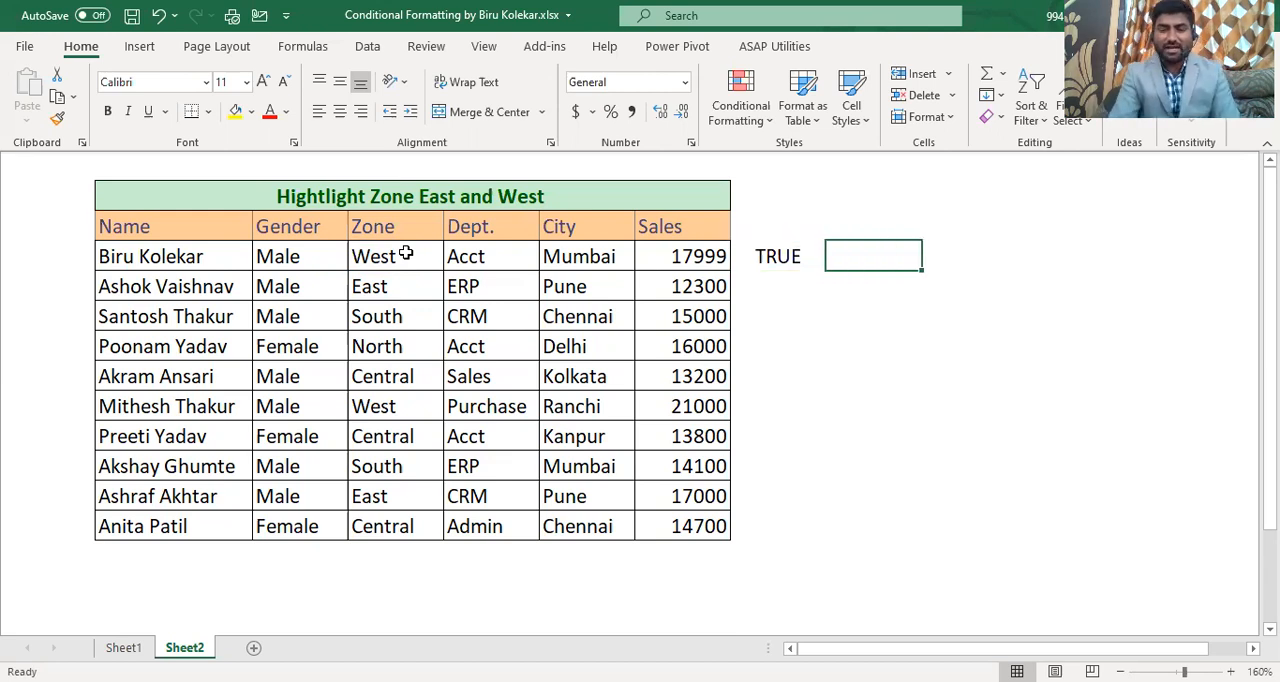
text(=)
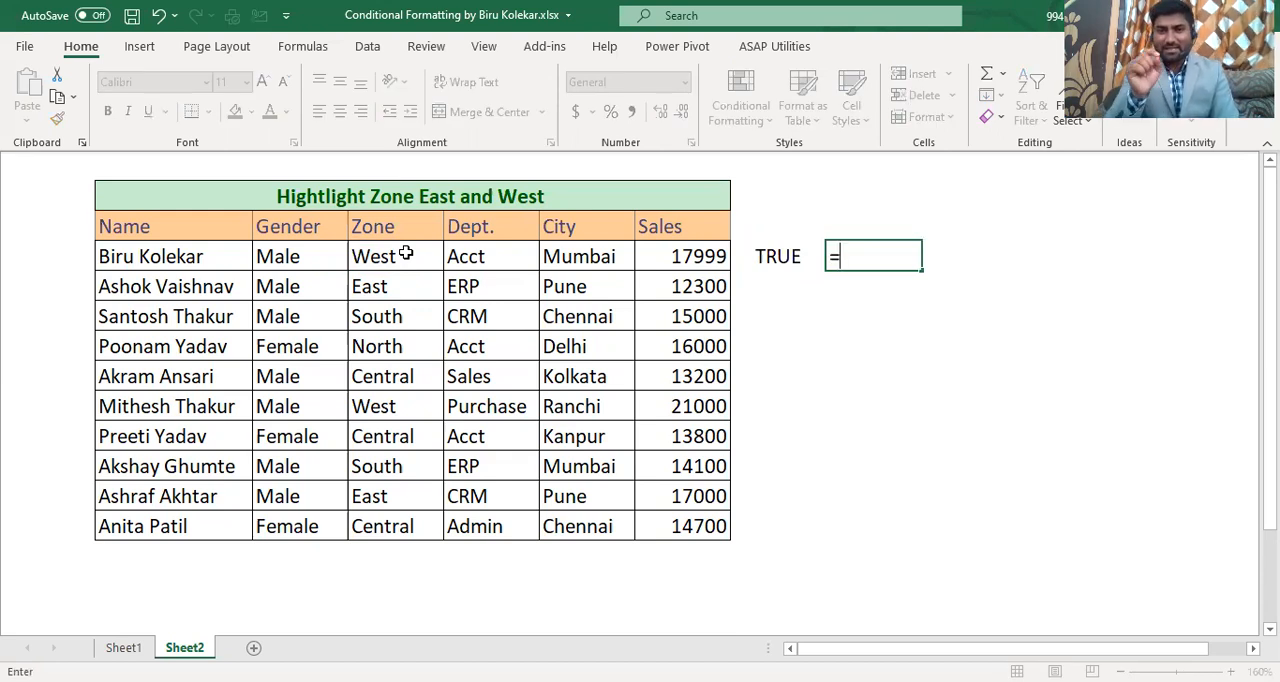
click(380, 259)
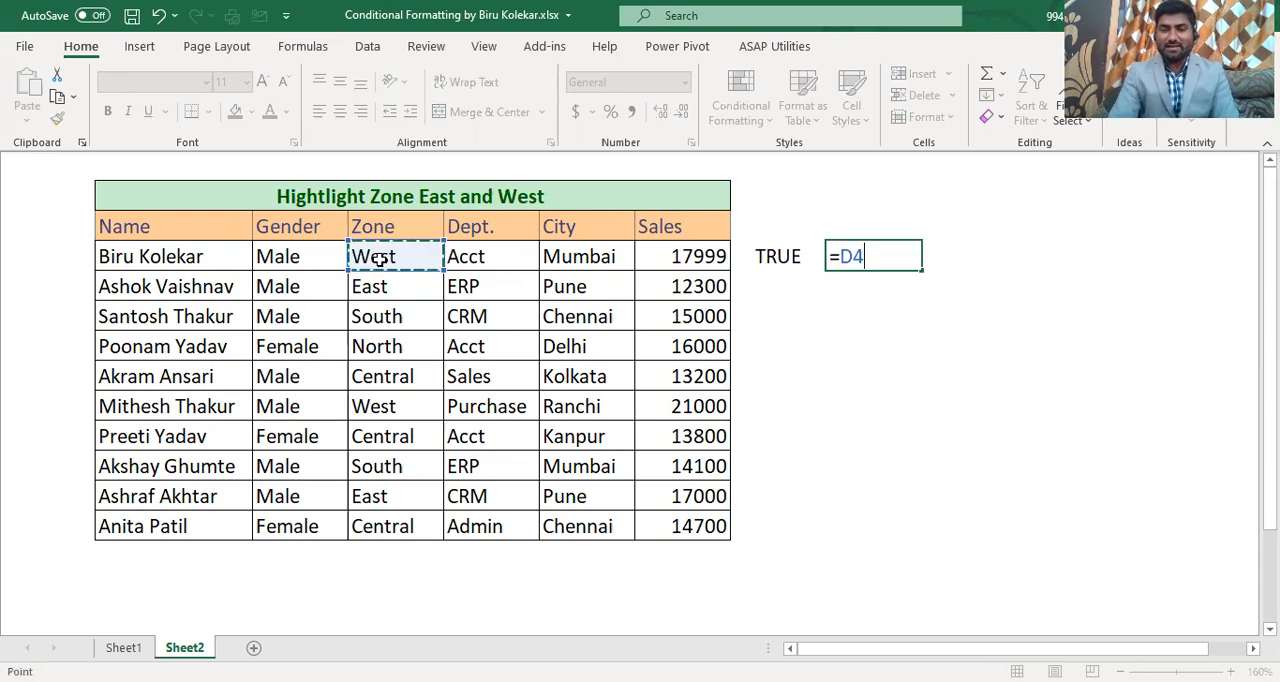
key(F4)
key(F4)
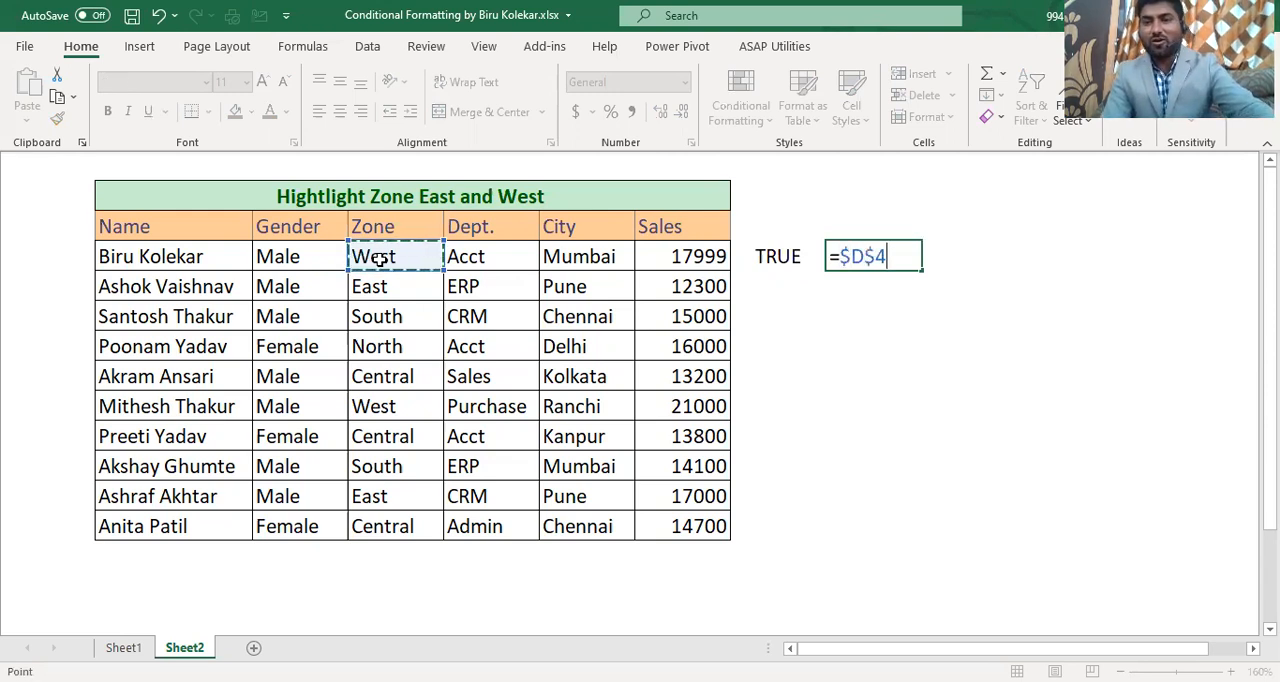
key(F4)
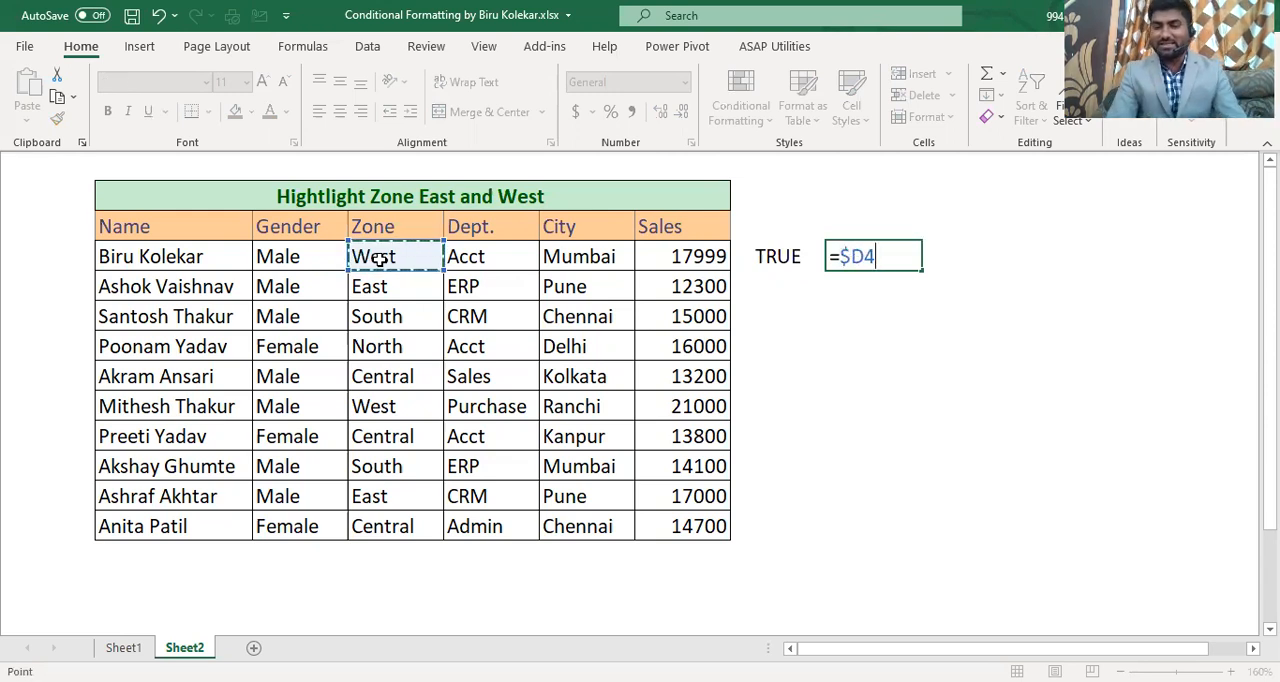
text(="E)
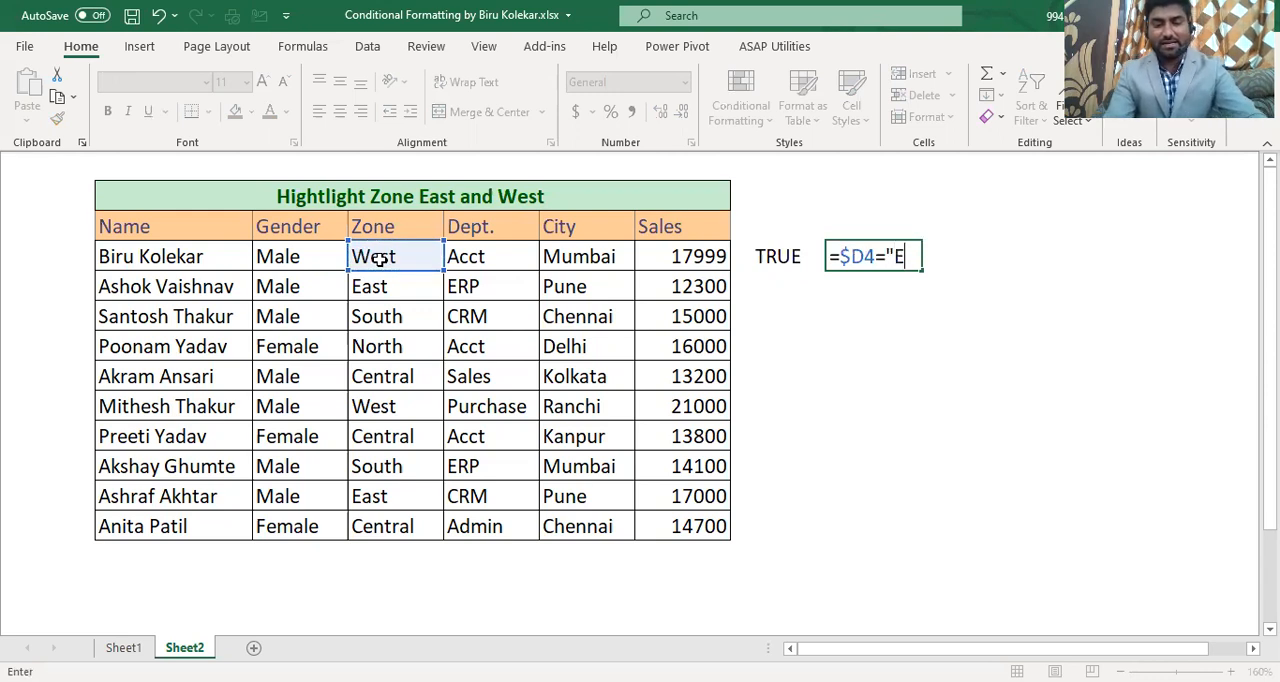
text(ast")
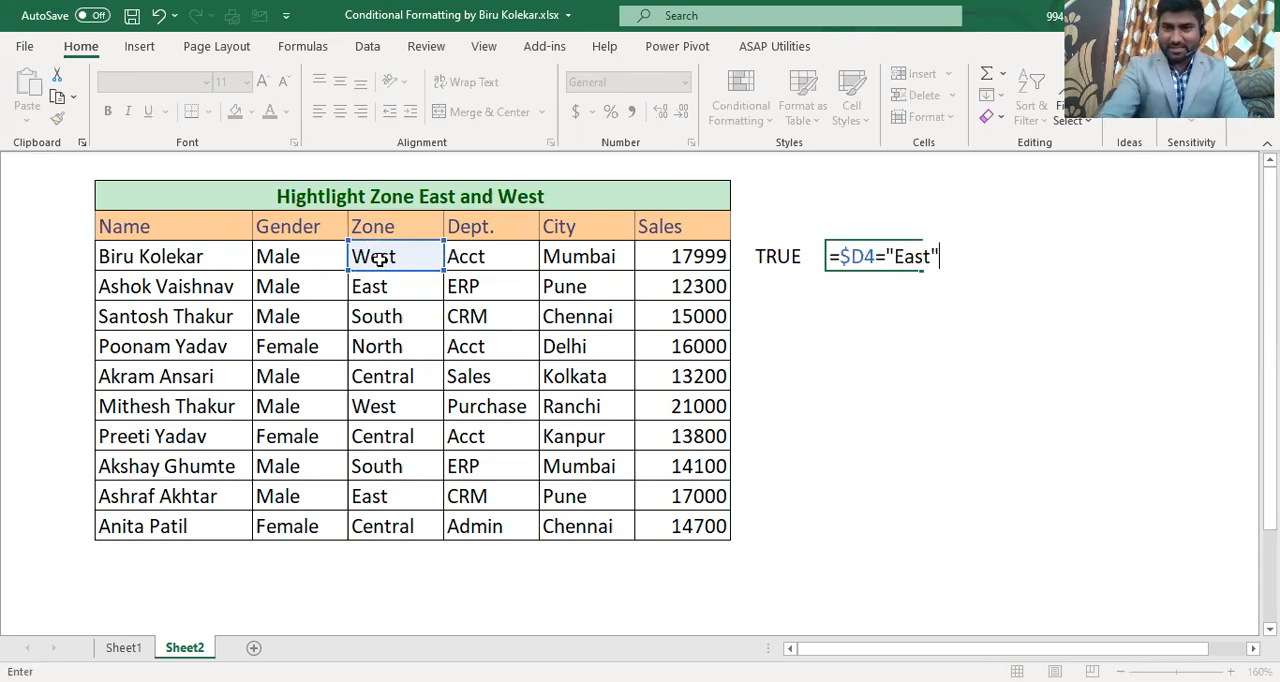
key(Return)
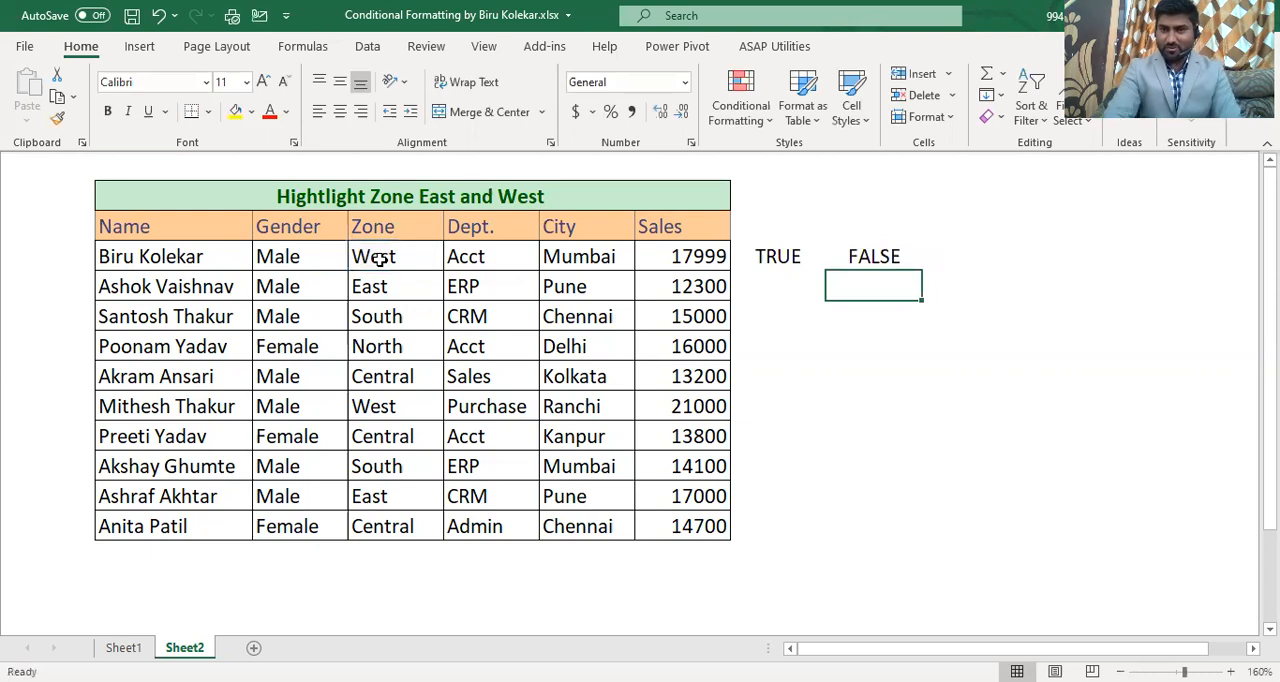
key(Up)
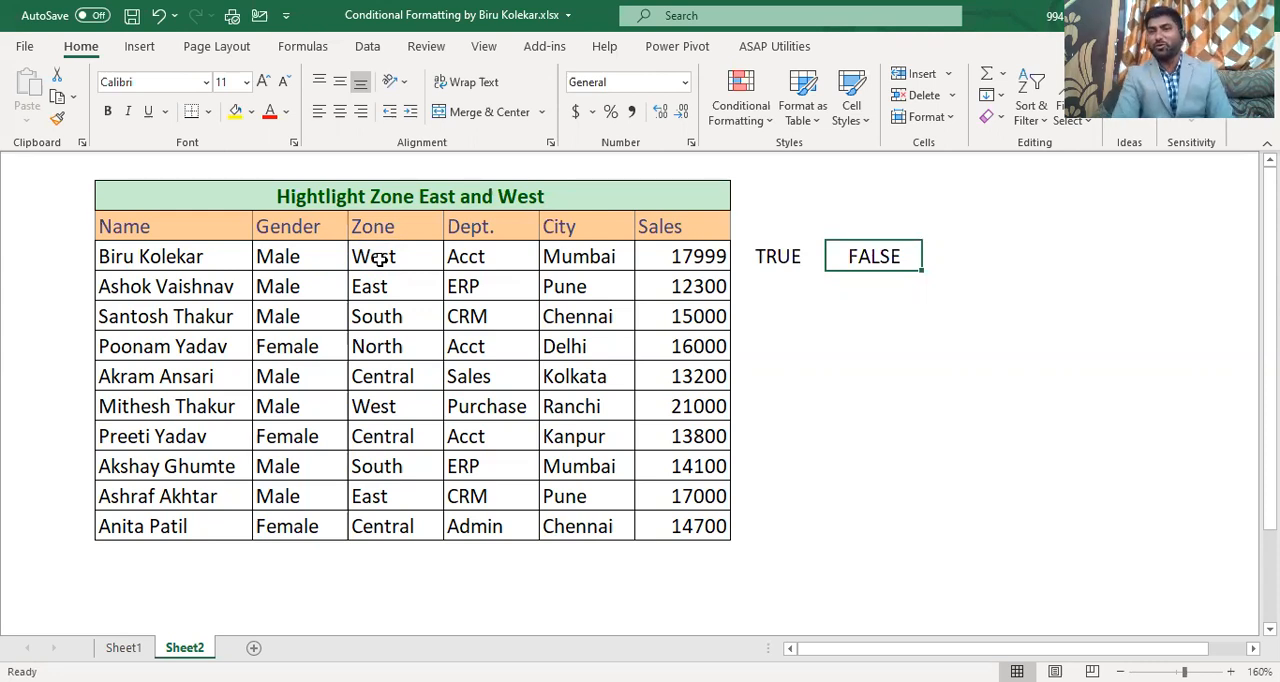
Step: Combine the two zone tests in cell J4 with the formula =OR(H4,I4)
key(Right)
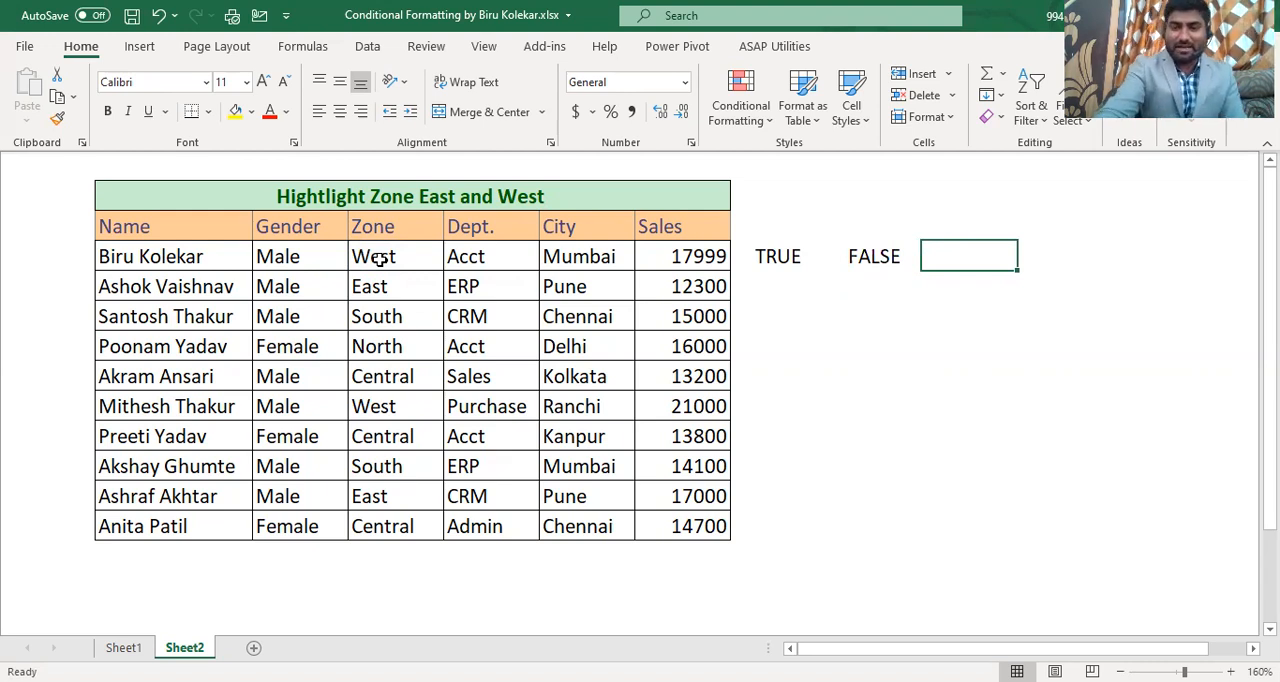
text(=o)
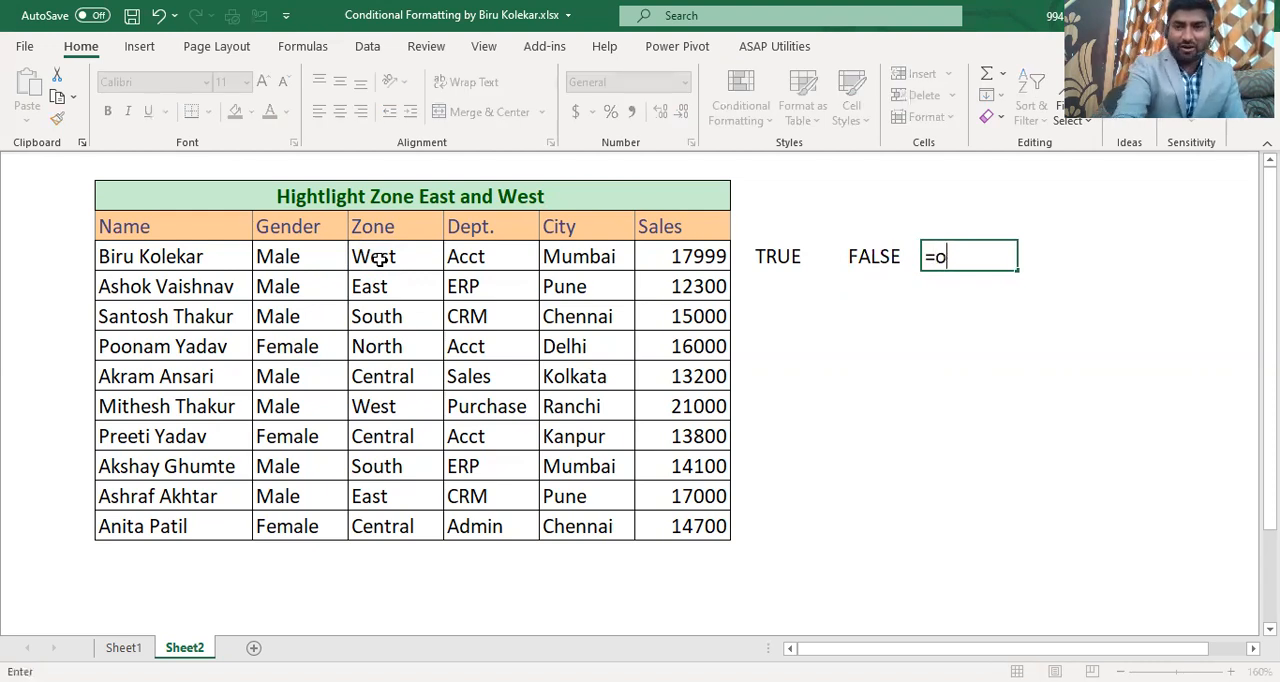
text(r )
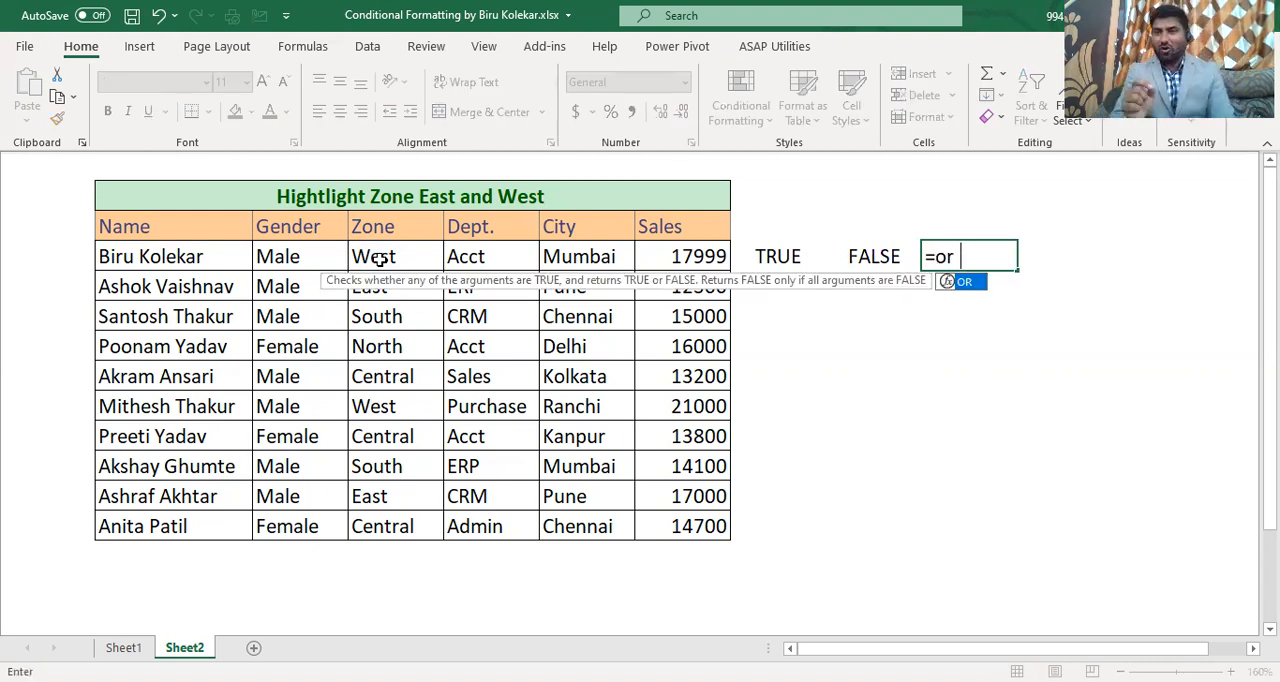
text(()
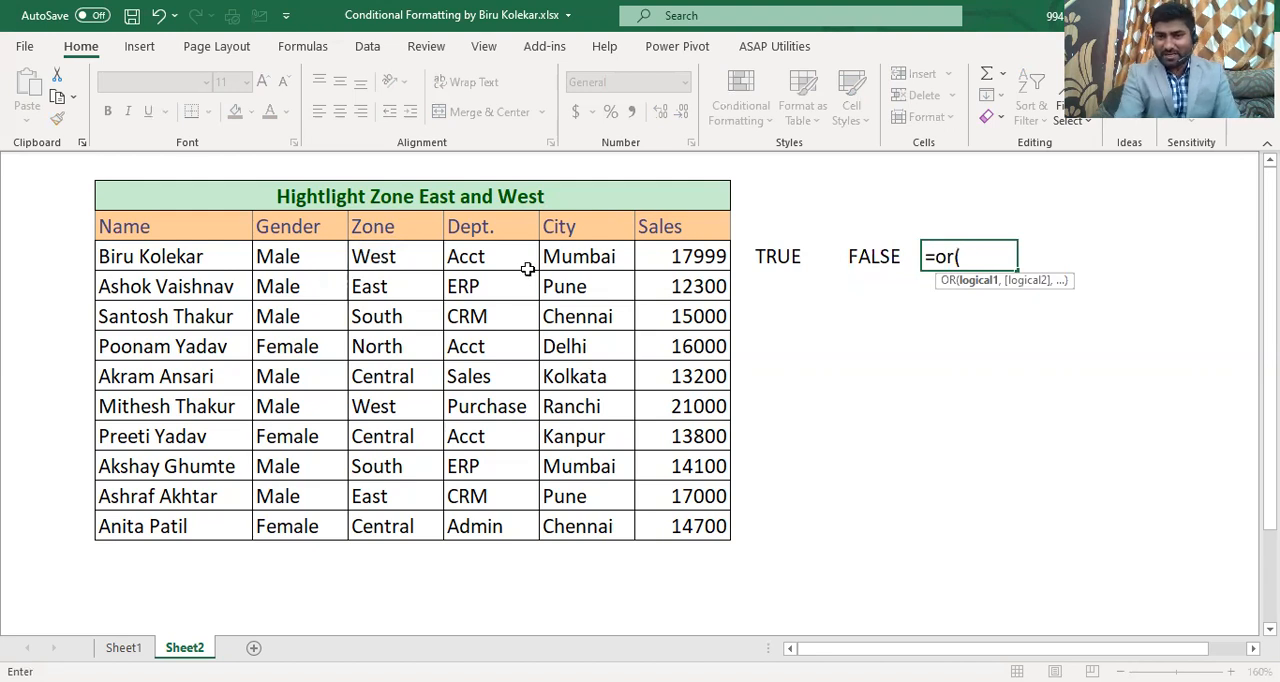
click(777, 257)
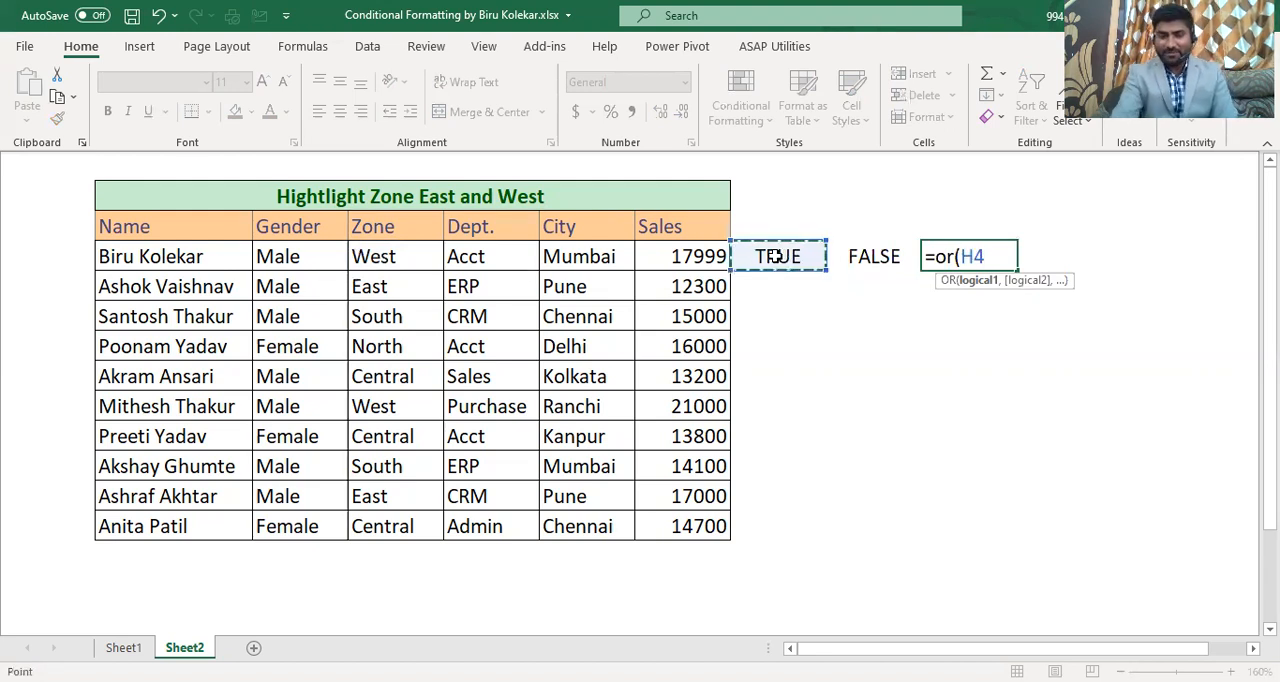
text(,)
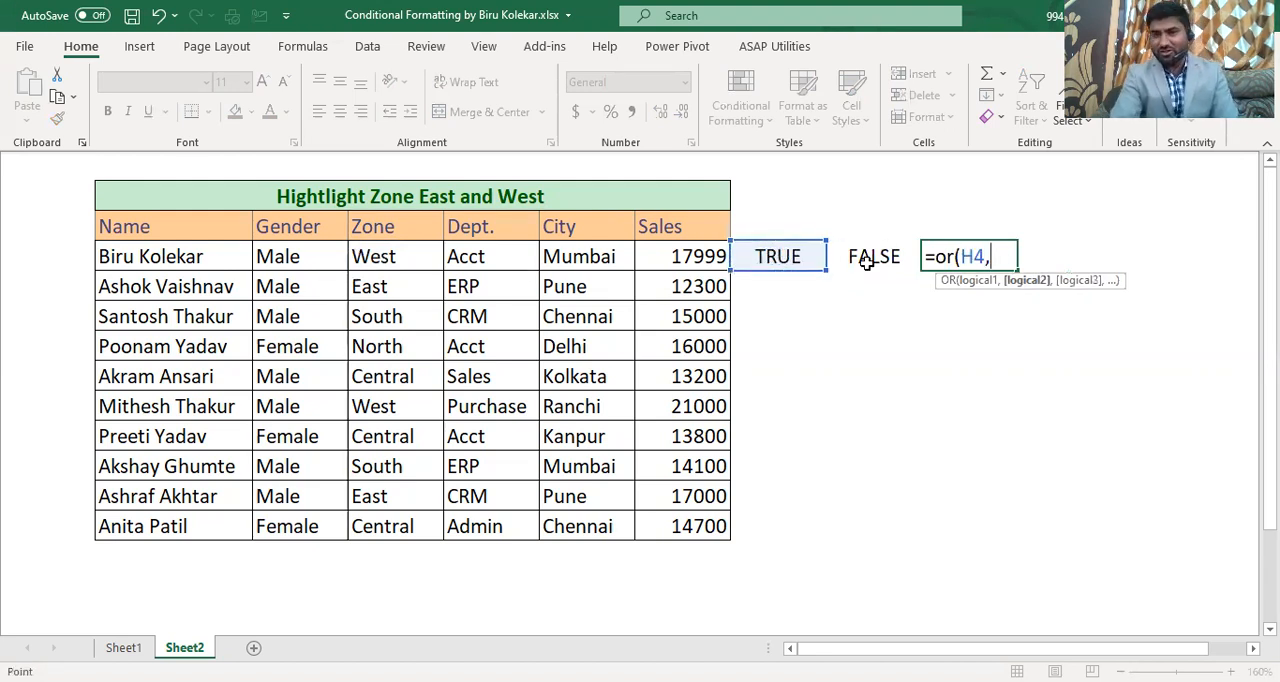
click(866, 260)
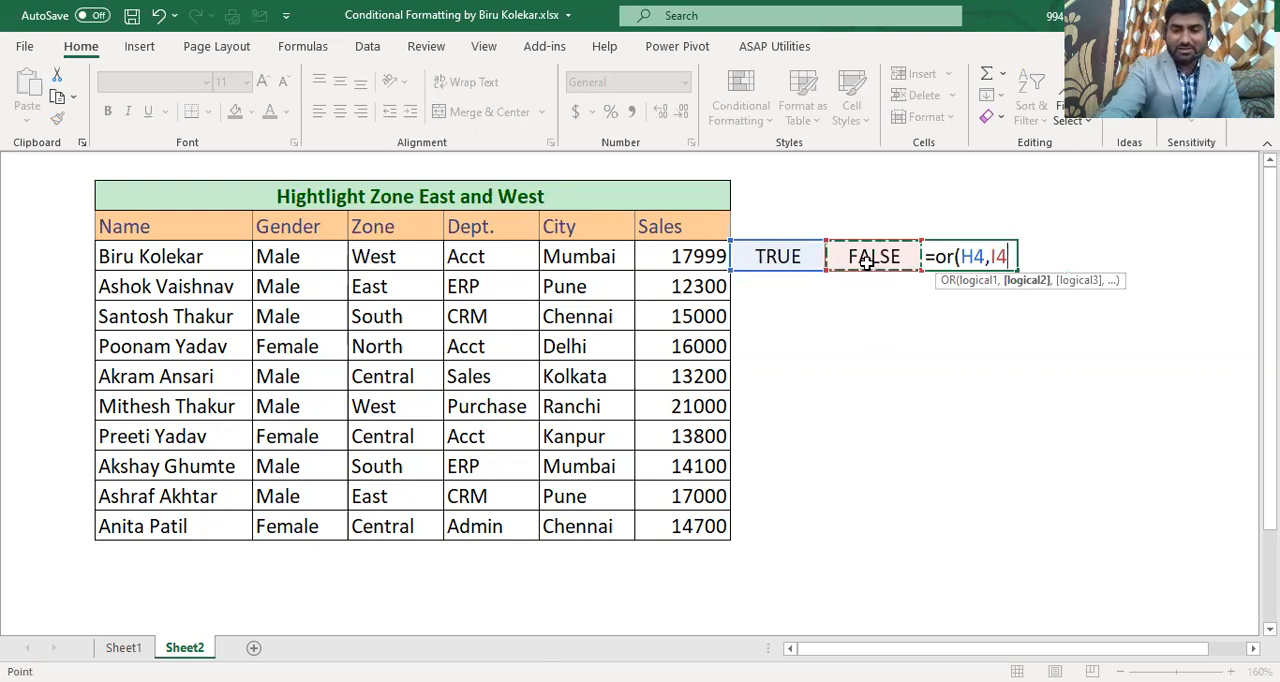
text())
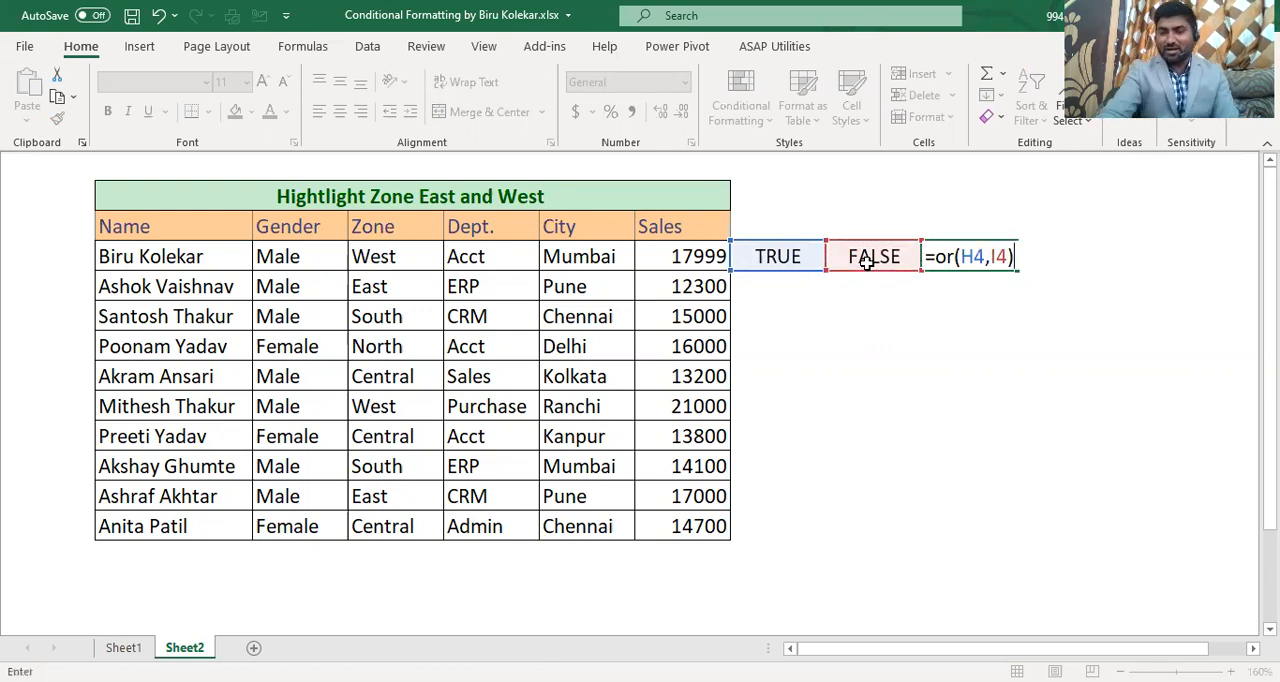
key(Return)
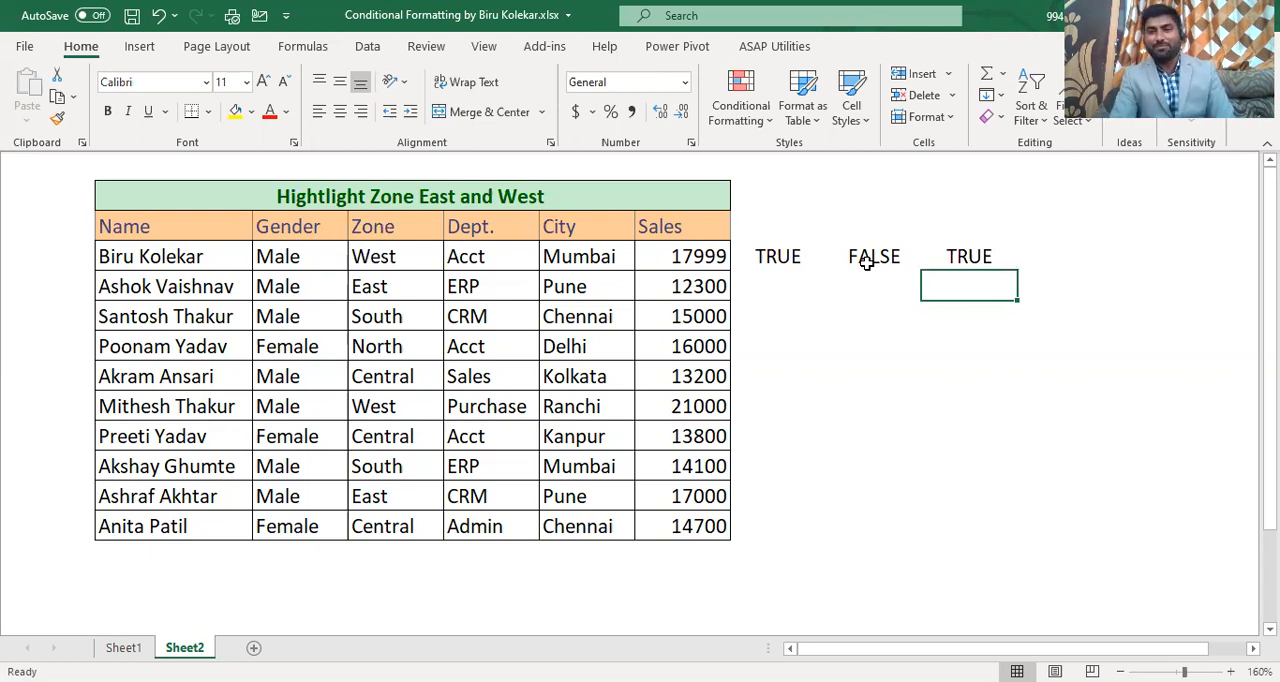
Step: Copy the test $D4="West" without its leading equals sign from the formula in cell H4
click(955, 257)
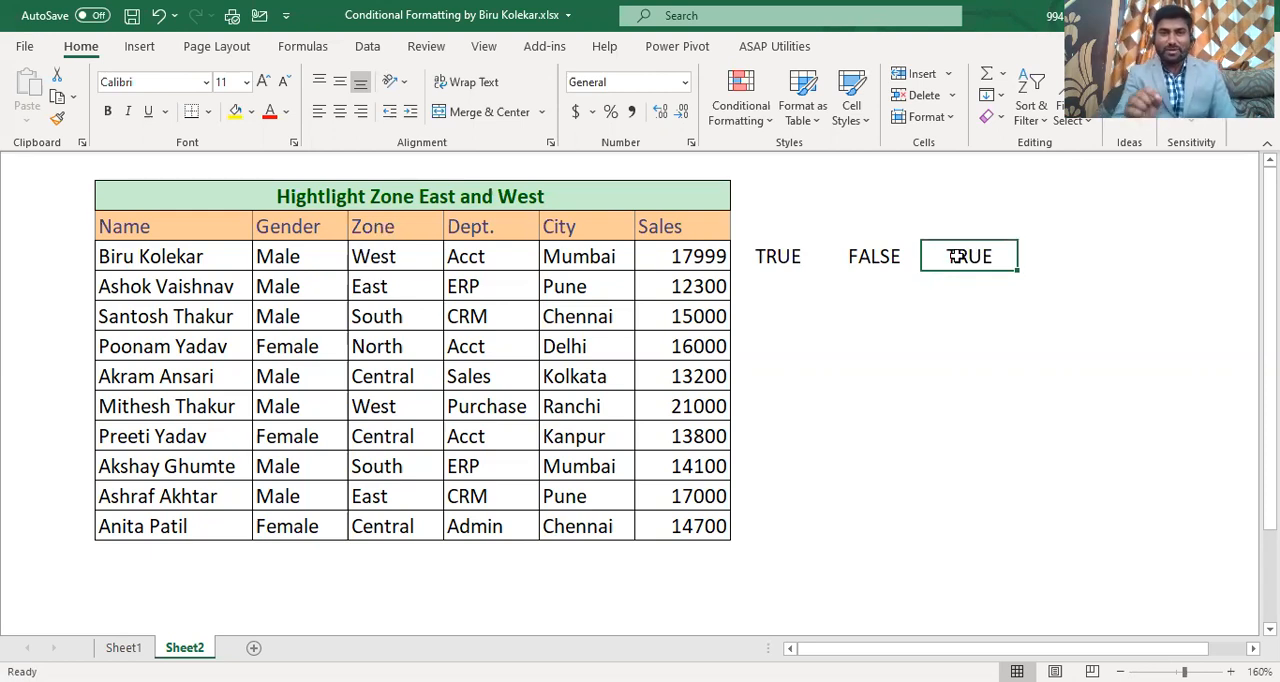
double_click(955, 257)
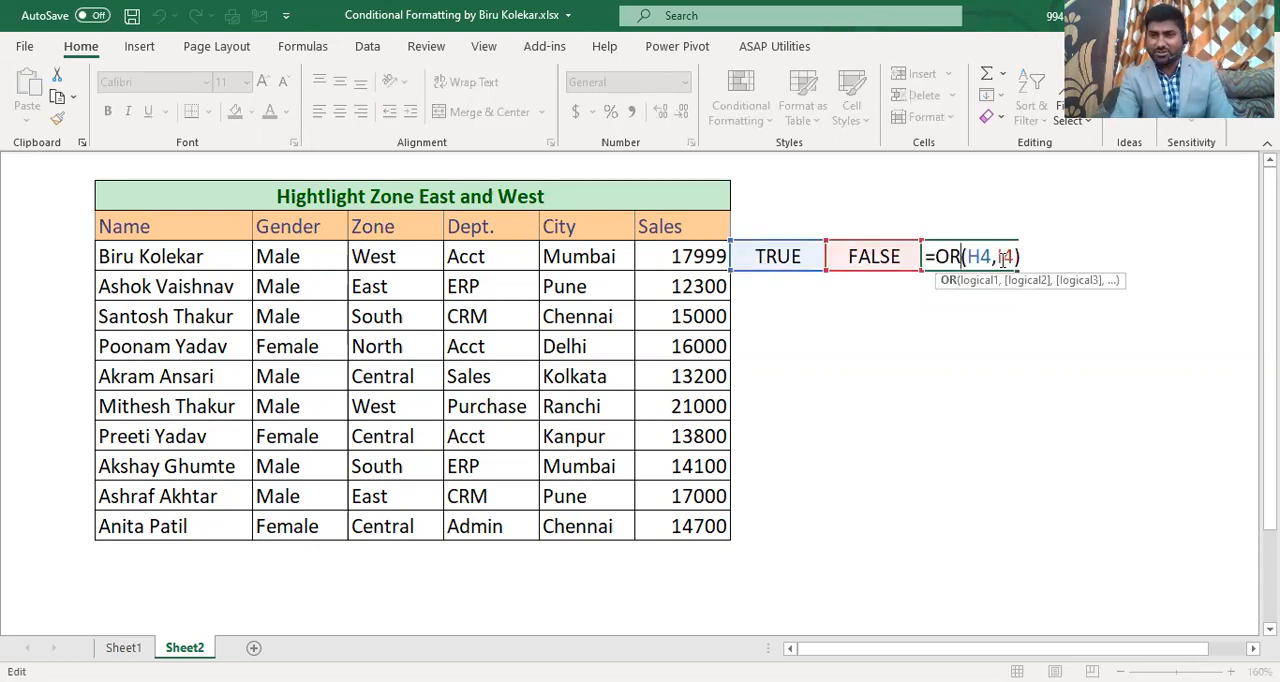
click(943, 303)
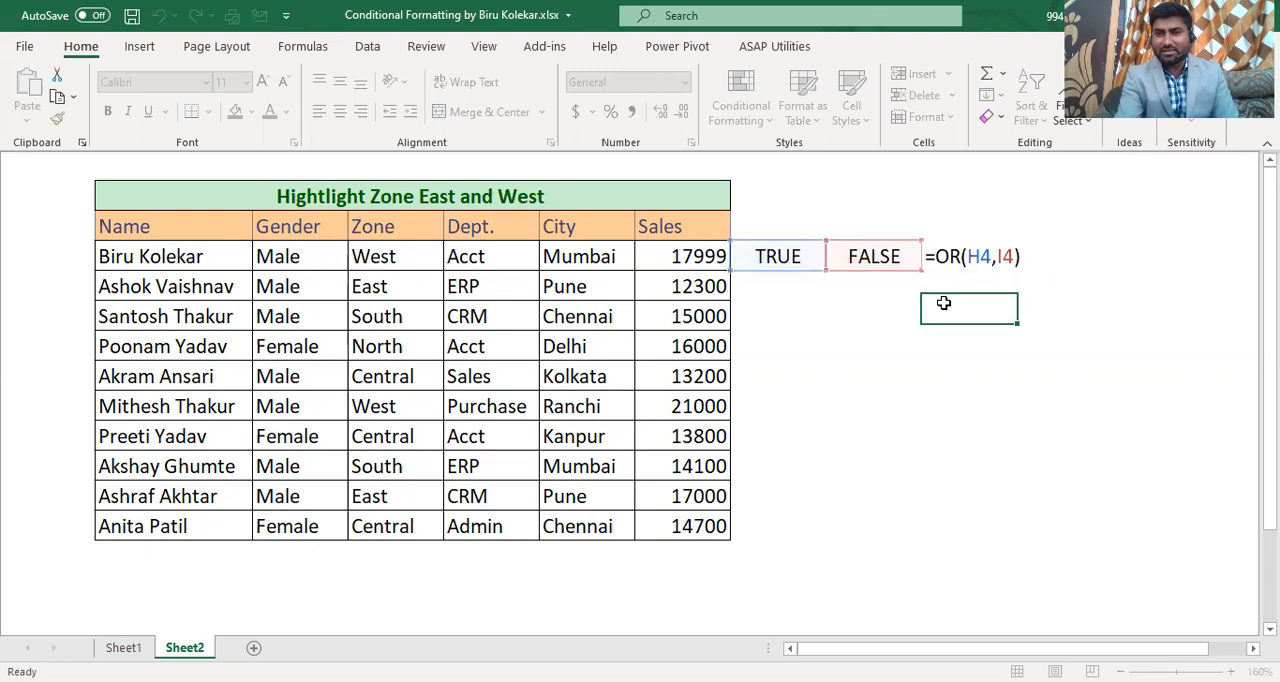
click(785, 257)
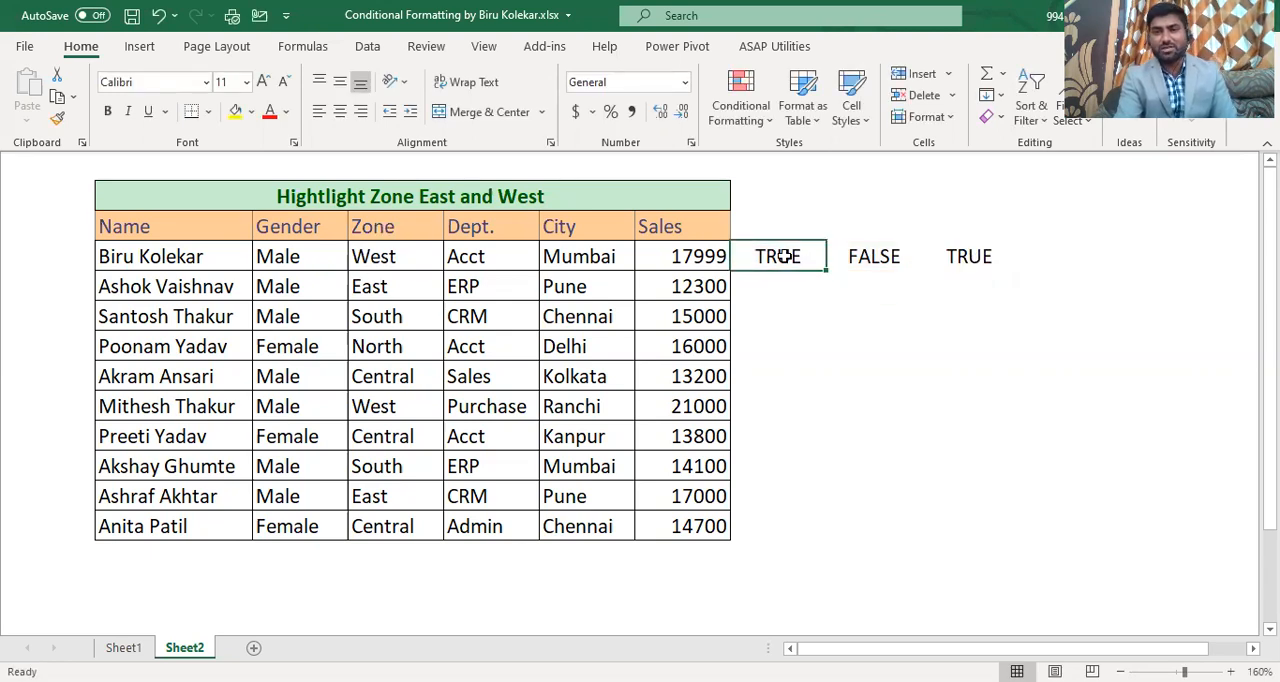
double_click(785, 257)
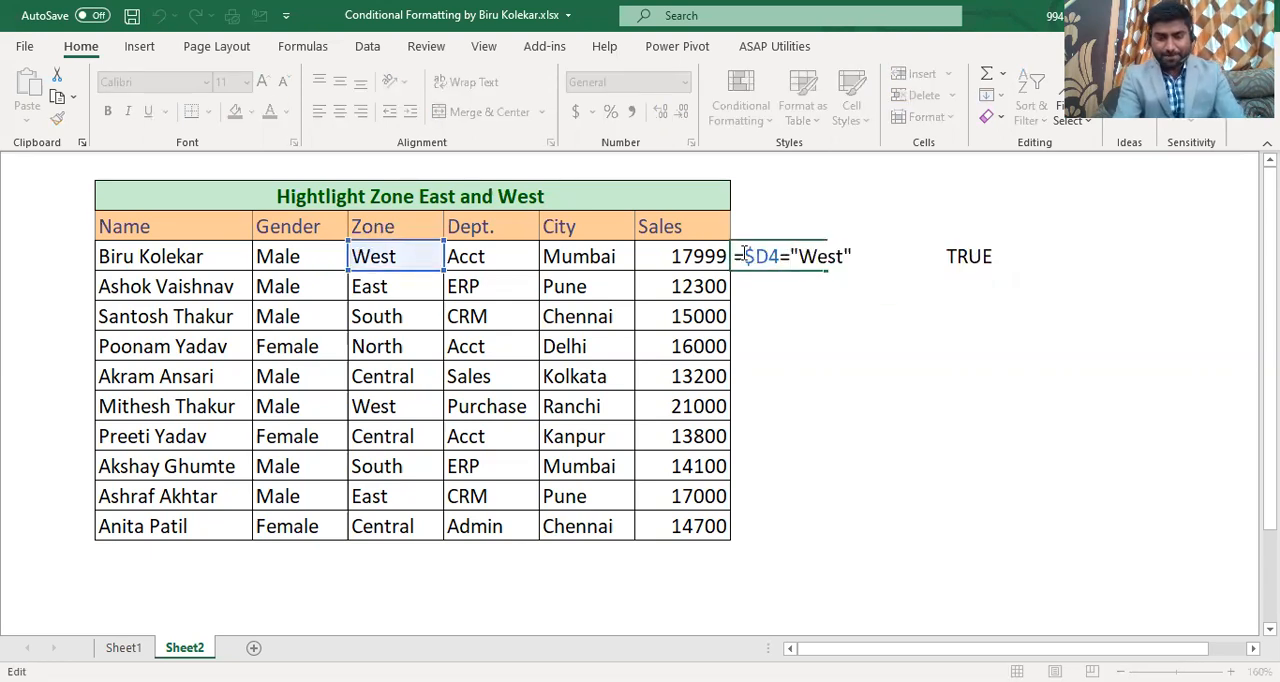
drag(745, 256, 855, 258)
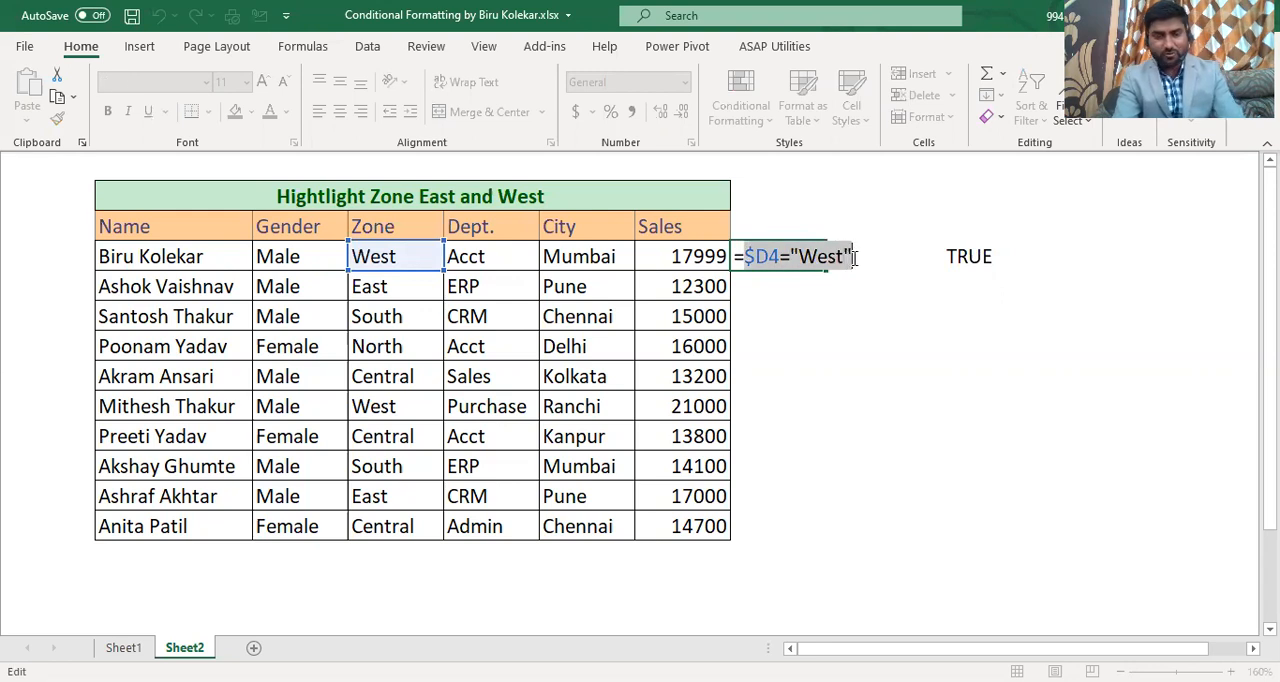
key(Return)
Step: Replace the H4 reference in cell J4's OR formula with the copied test $D4="West"
key(Up)
key(Right)
key(Right)
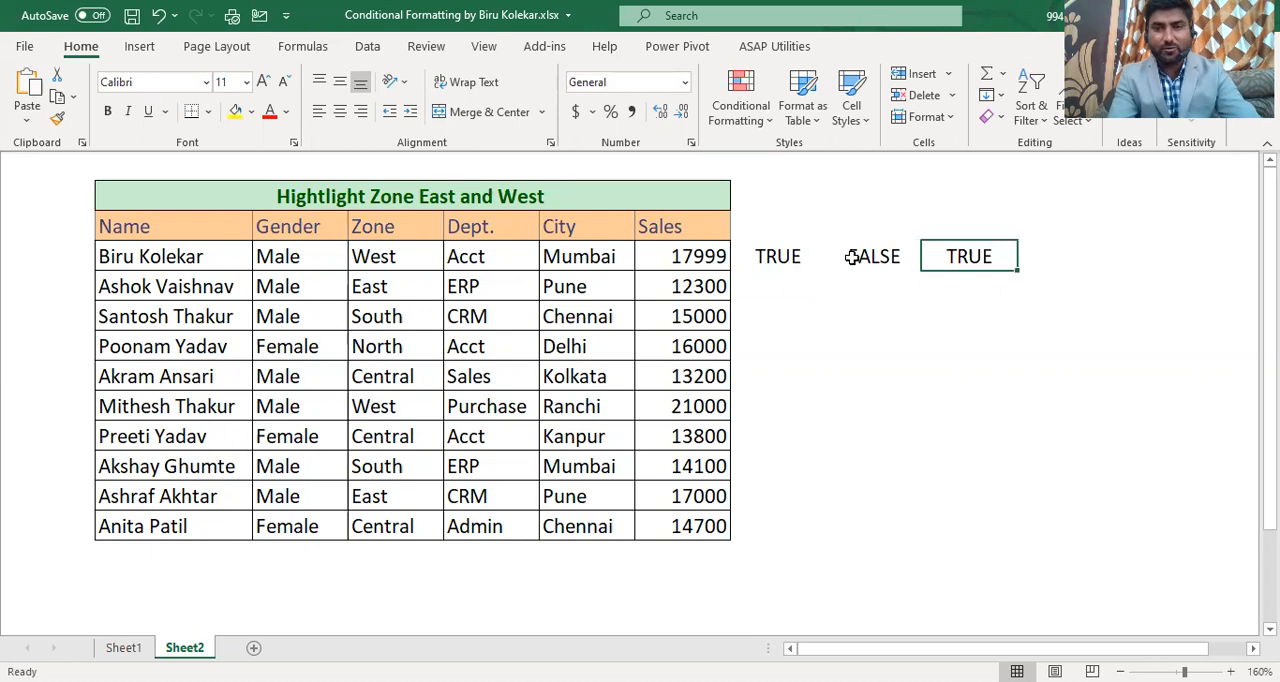
key(F2)
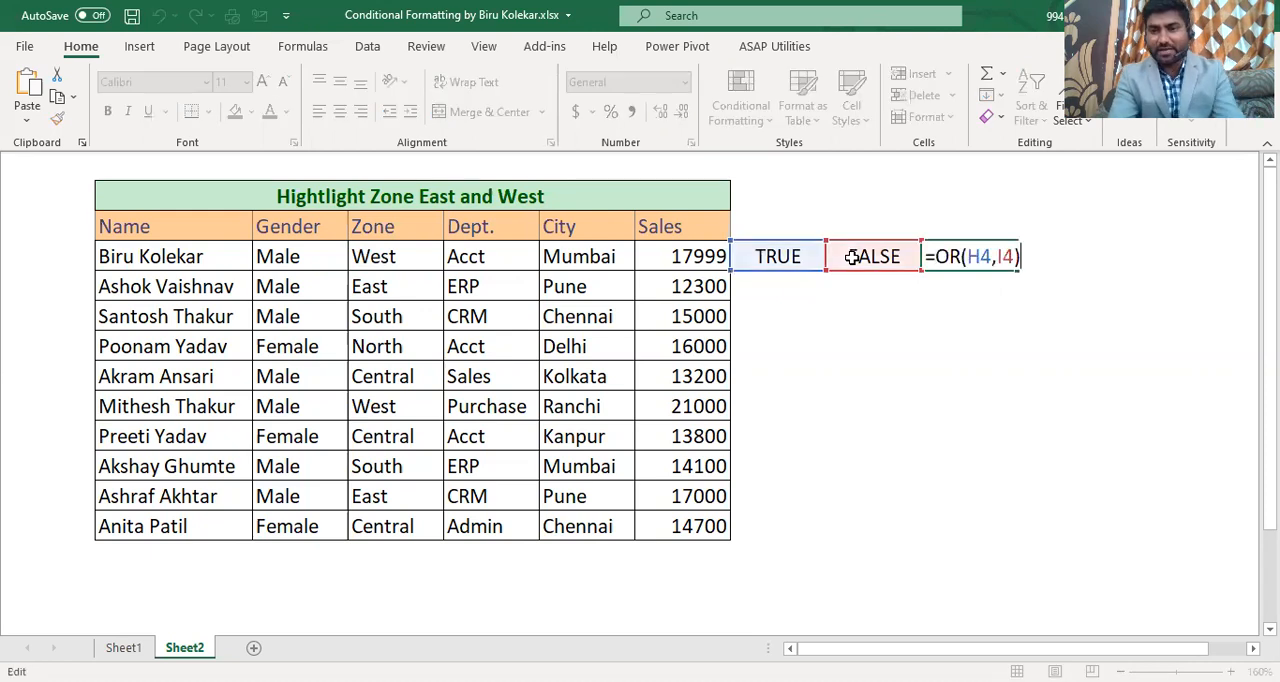
double_click(991, 256)
key(Delete)
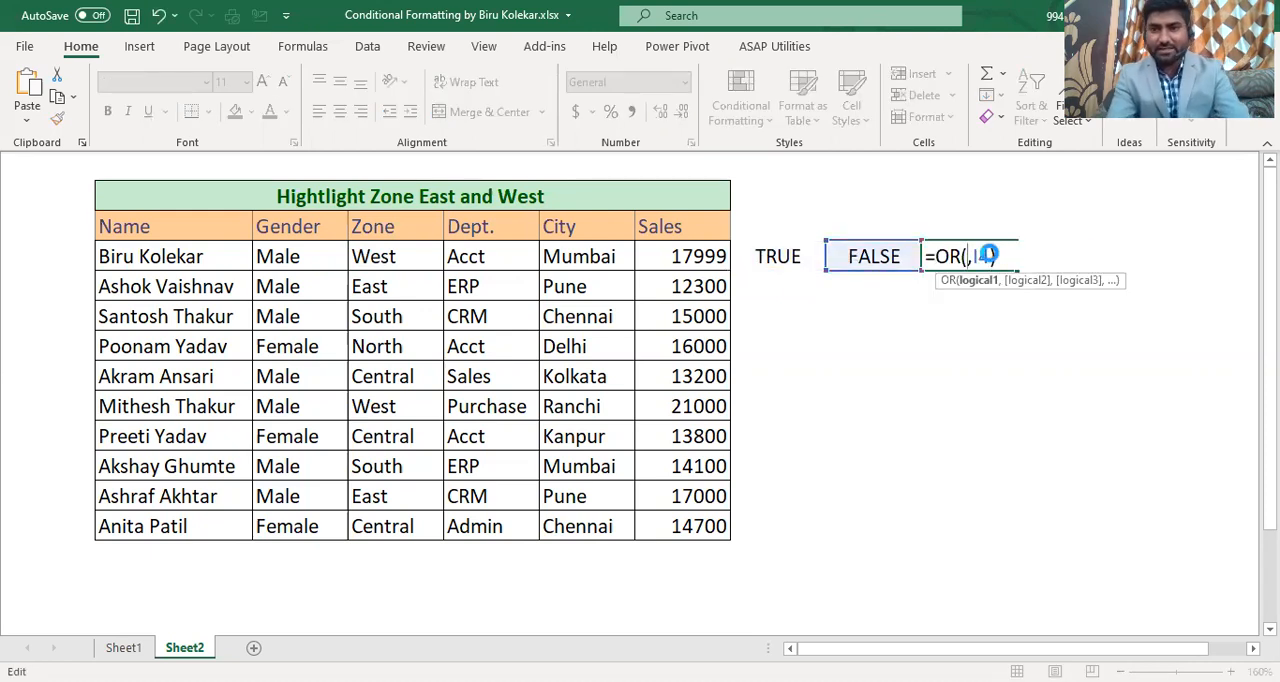
key(ctrl+v)
key(Return)
Step: Copy the test $D4="East" without its leading equals sign from the formula in cell I4
key(Up)
key(Left)
key(F2)
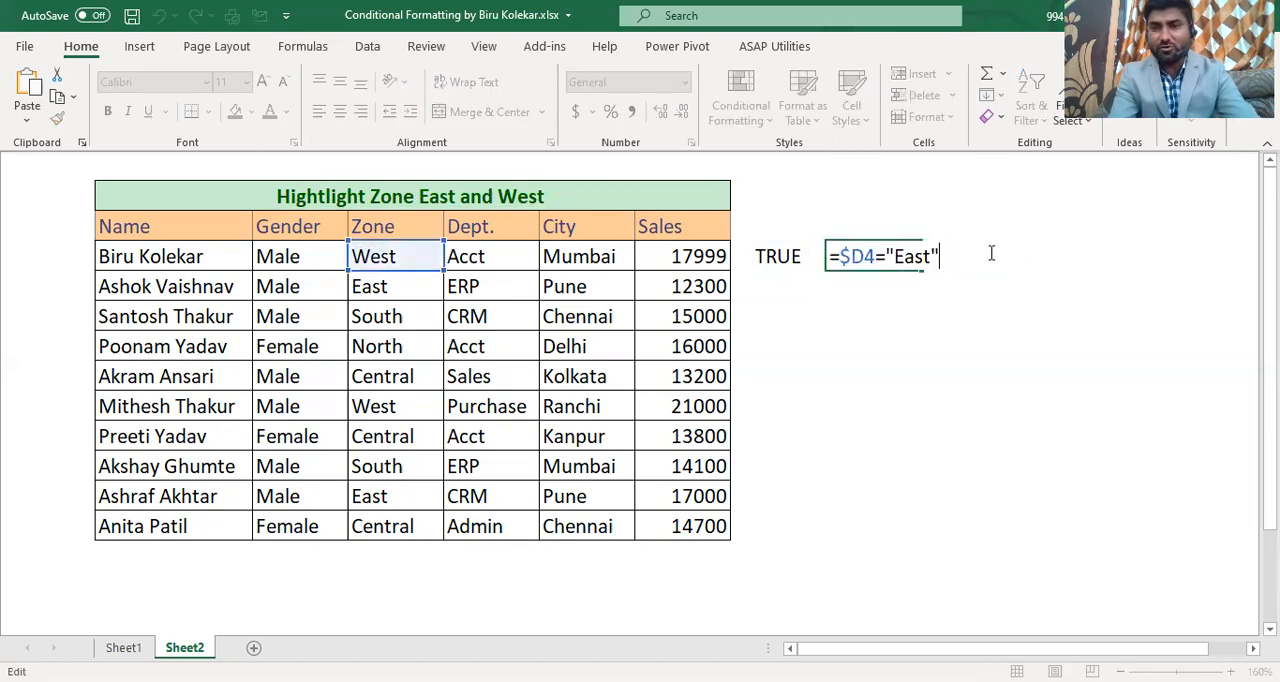
key(shift+Left)
key(shift+Left)
key(shift+Home)
key(shift+Right)
key(Return)
Step: Replace the I4 reference in cell J4's OR formula with the copied test $D4="East"
key(Up)
key(Right)
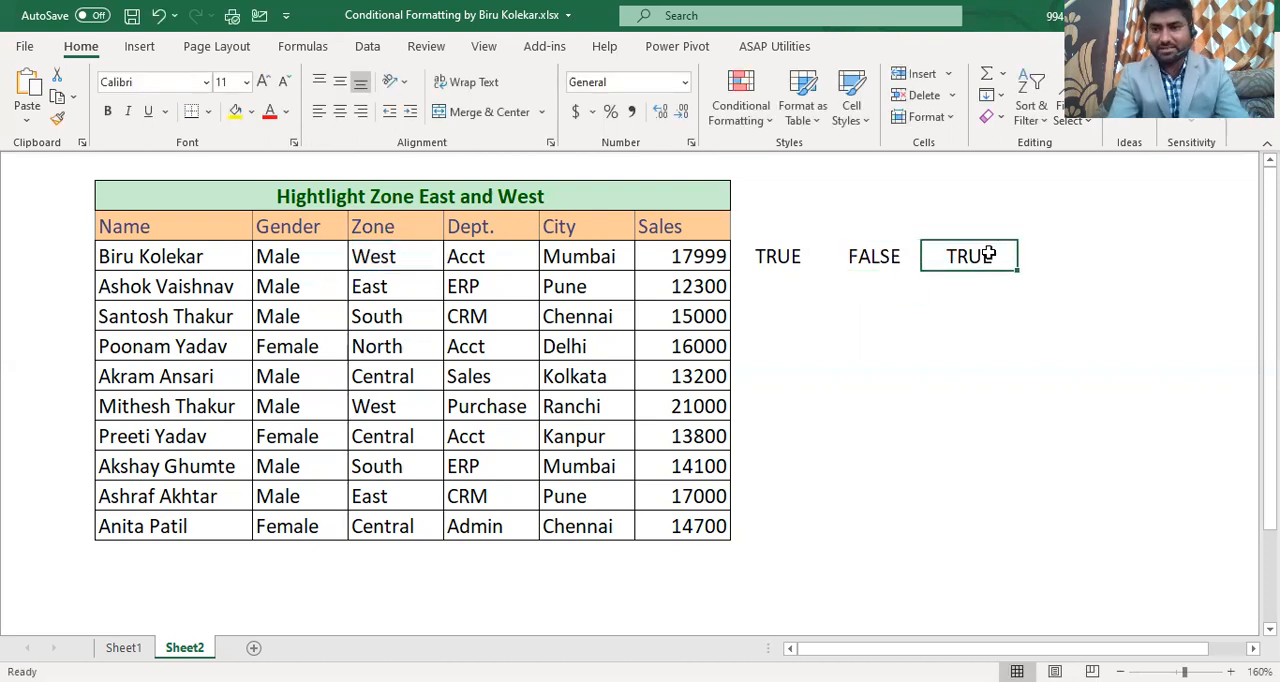
key(F2)
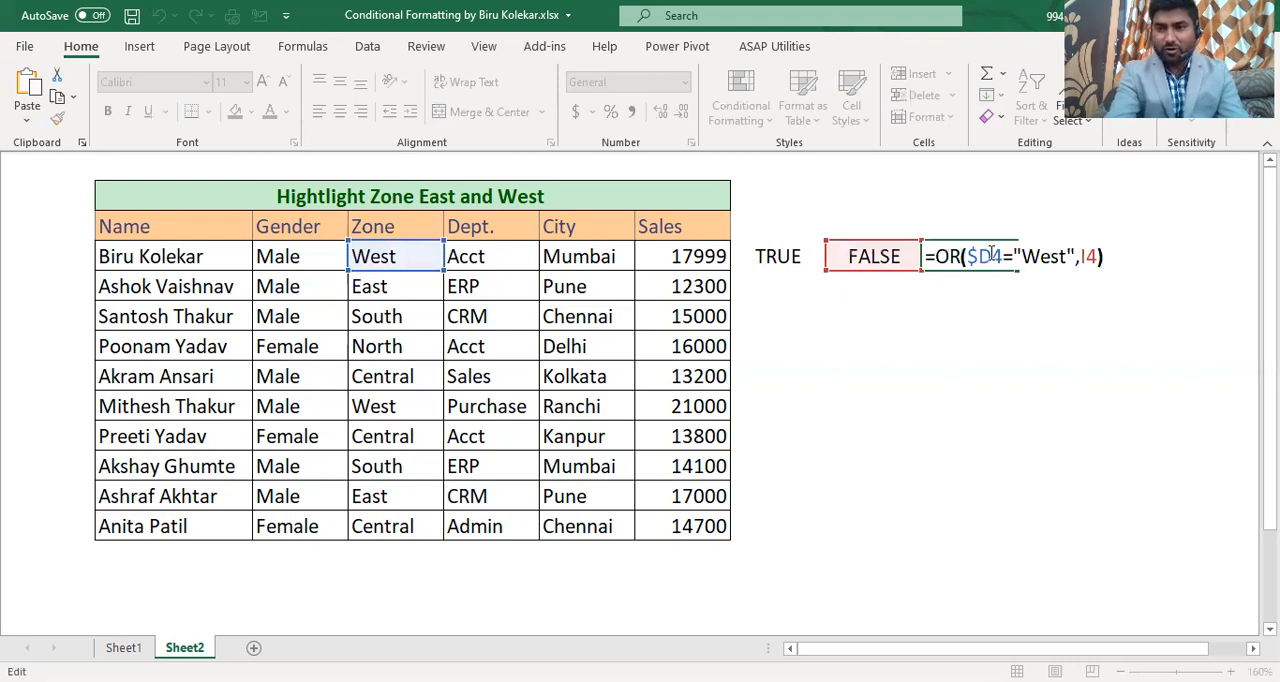
key(BackSpace)
key(BackSpace)
key(ctrl+v)
key(Return)
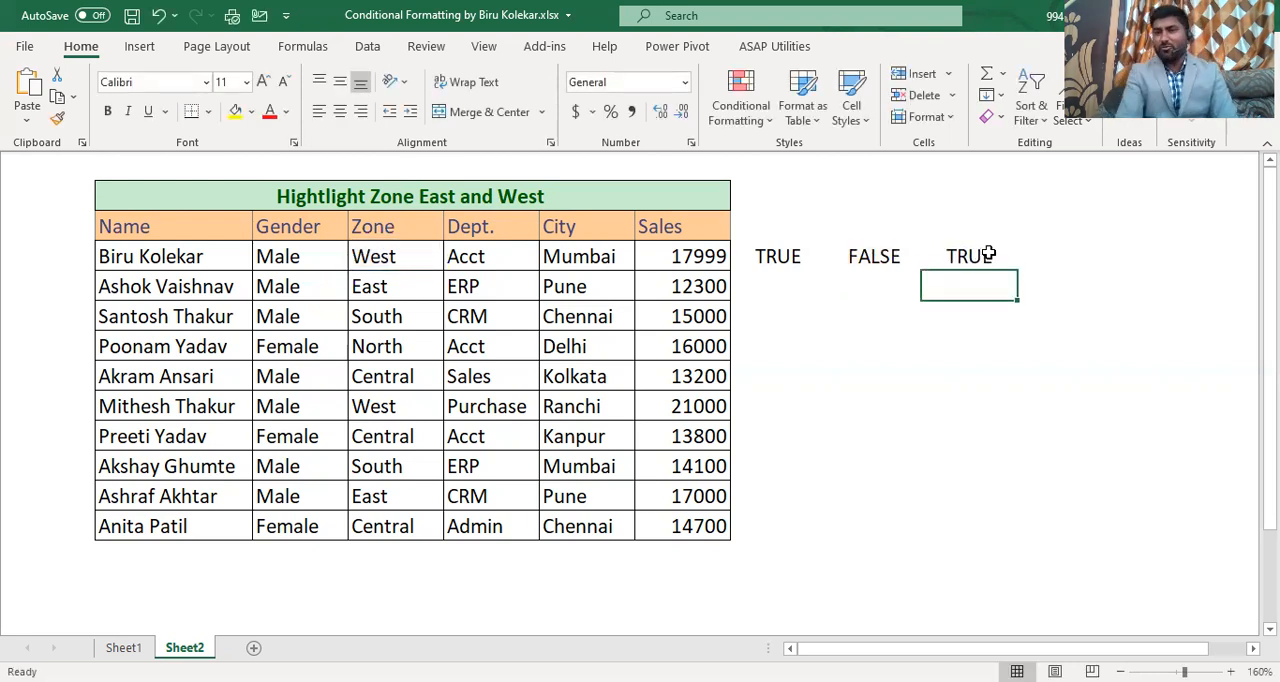
Step: Copy the complete formula =OR($D4="West",$D4="East") from cell J4
click(971, 254)
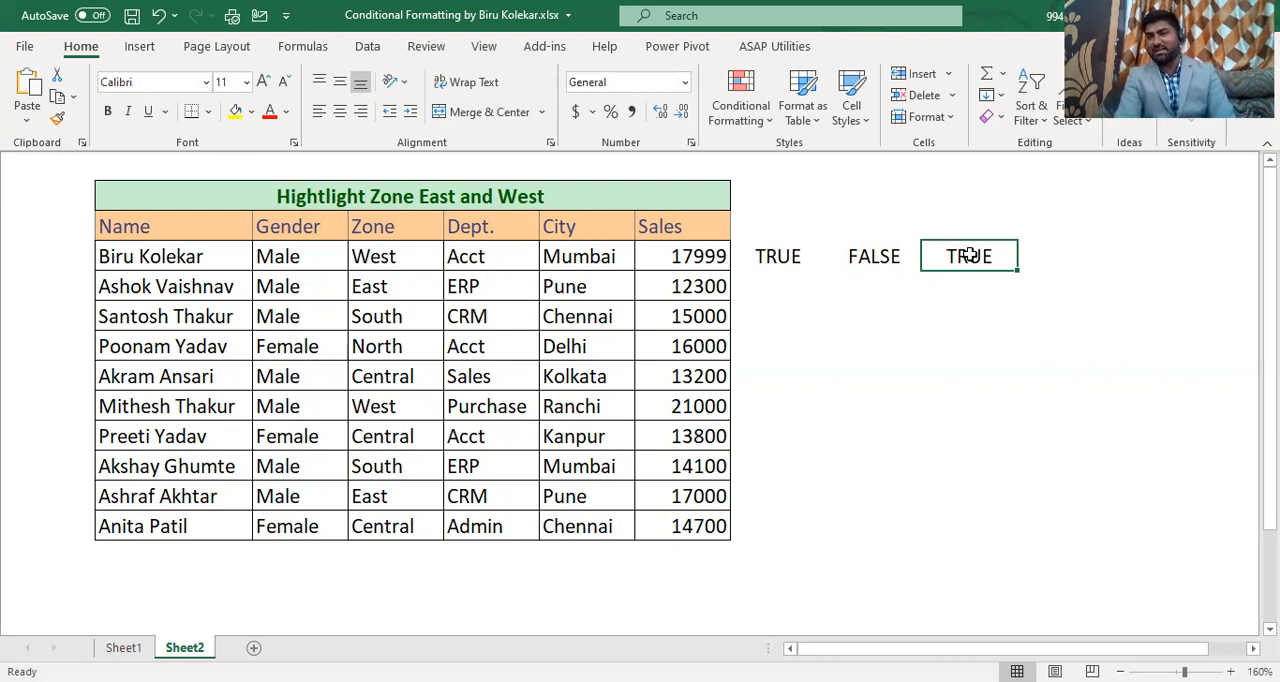
double_click(971, 254)
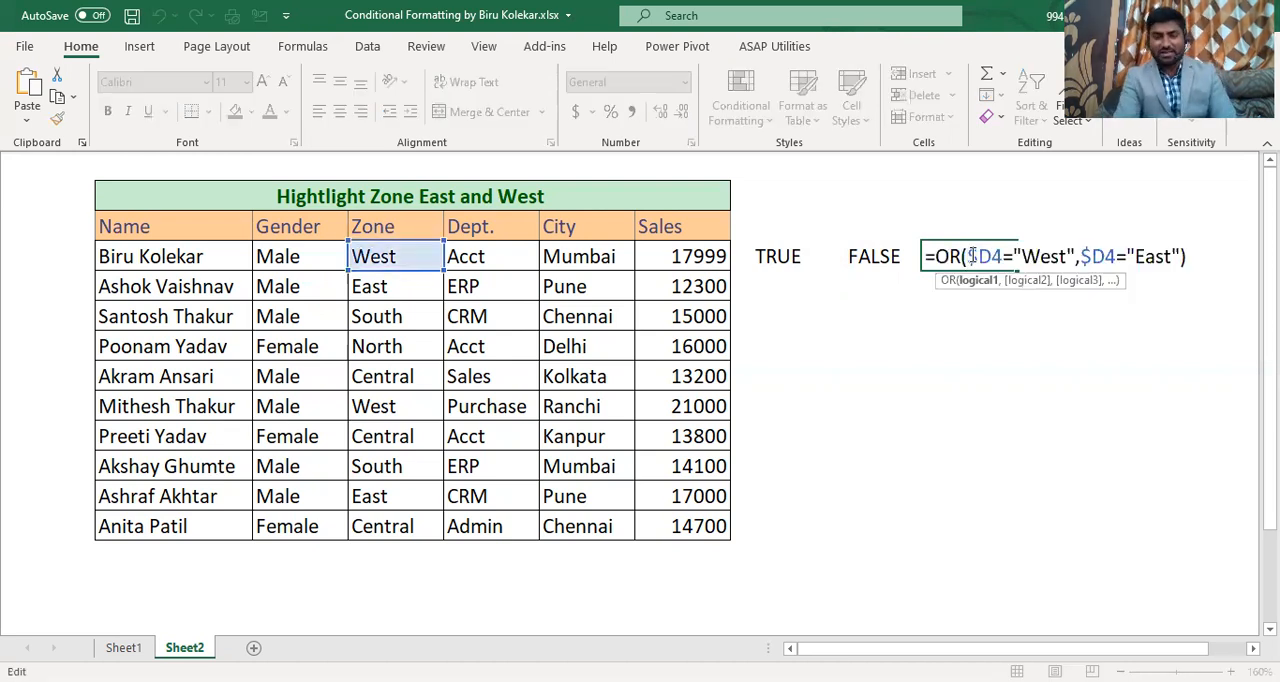
key(ctrl+a)
key(ctrl+c)
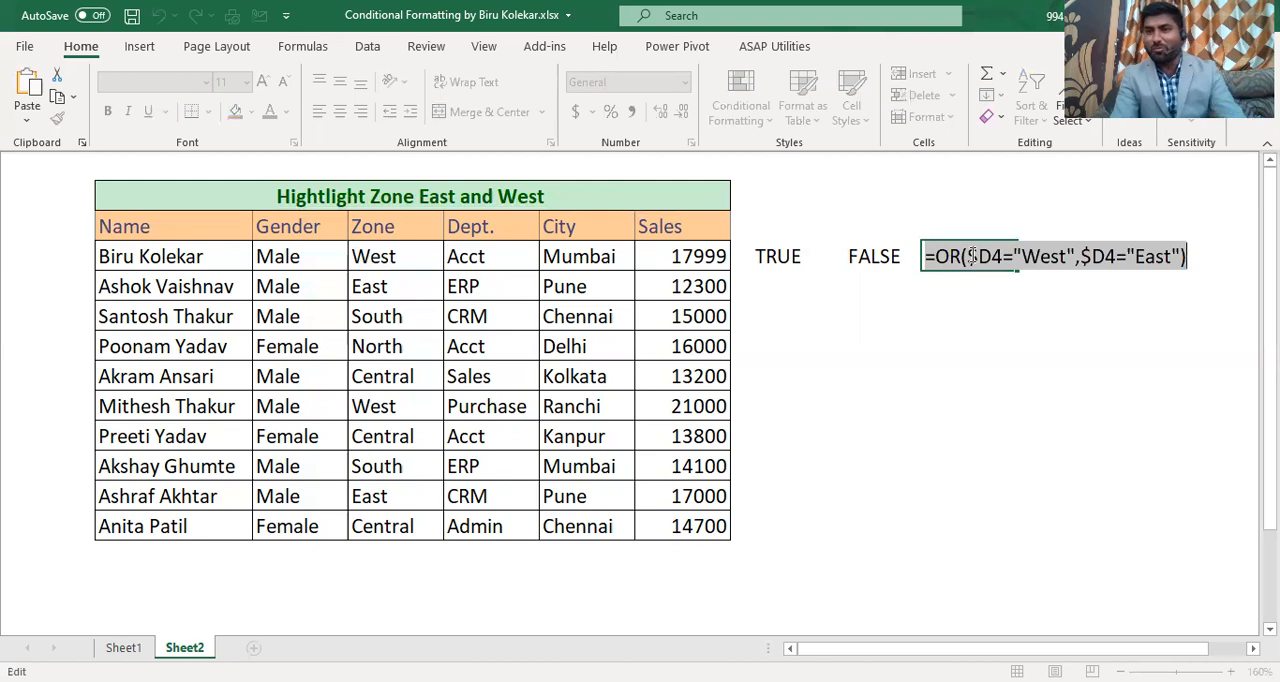
key(Return)
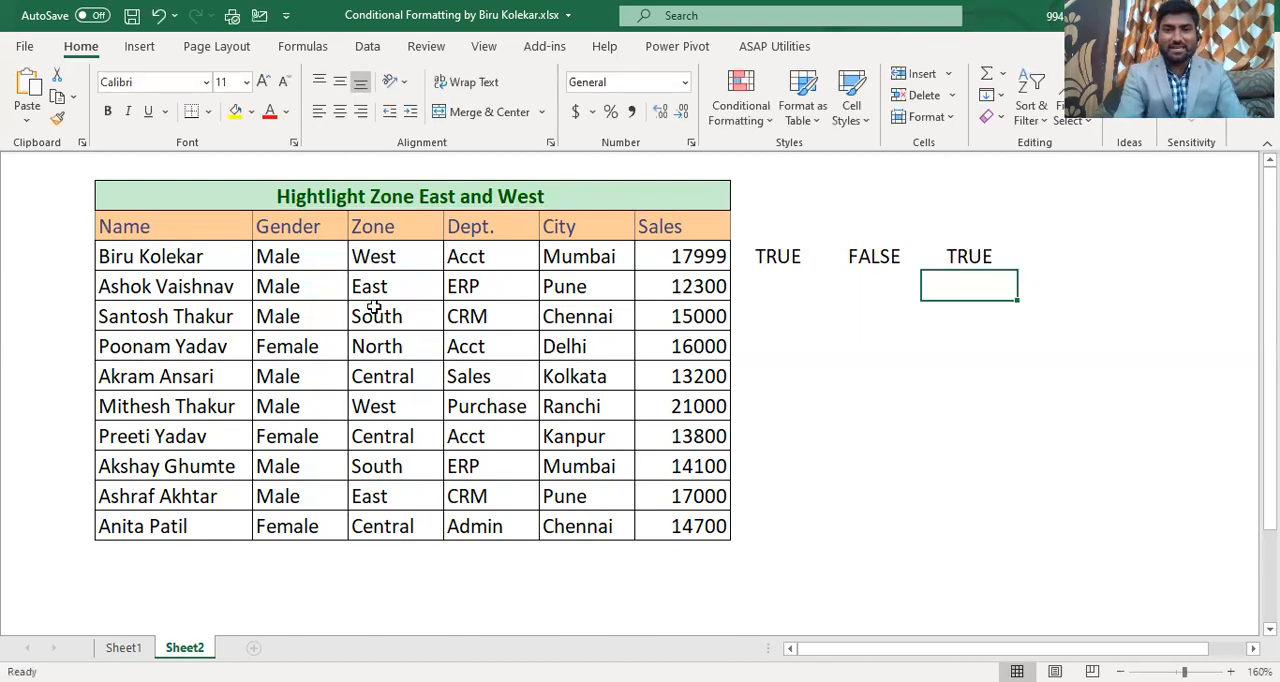
Step: Start a formula-based conditional formatting rule for all data rows below the headers, using =OR($D4="West",$D4="East")
click(195, 259)
drag(195, 259, 686, 528)
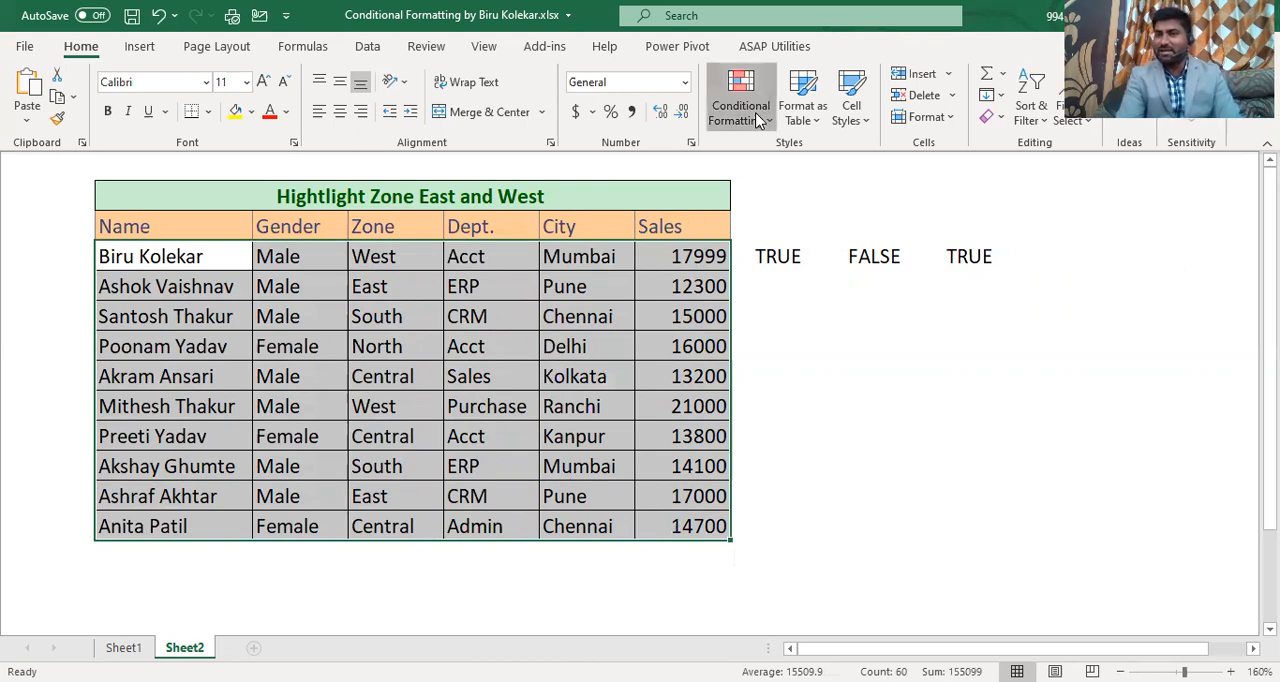
click(757, 120)
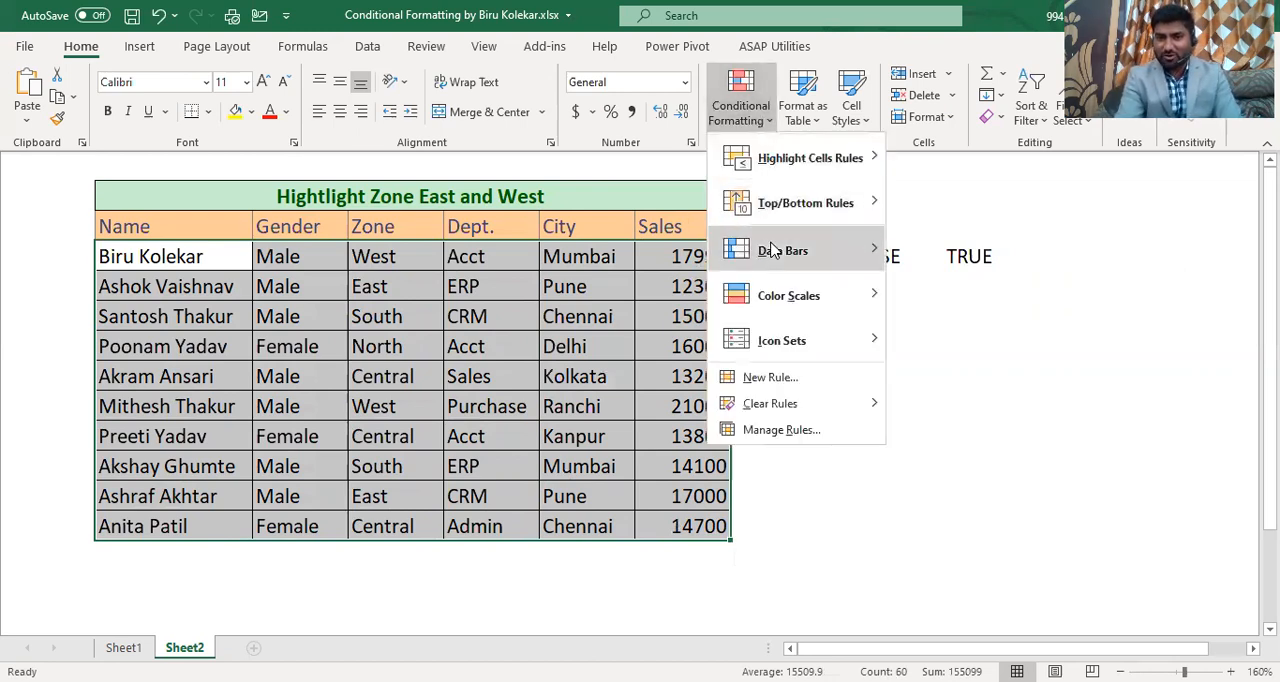
click(768, 378)
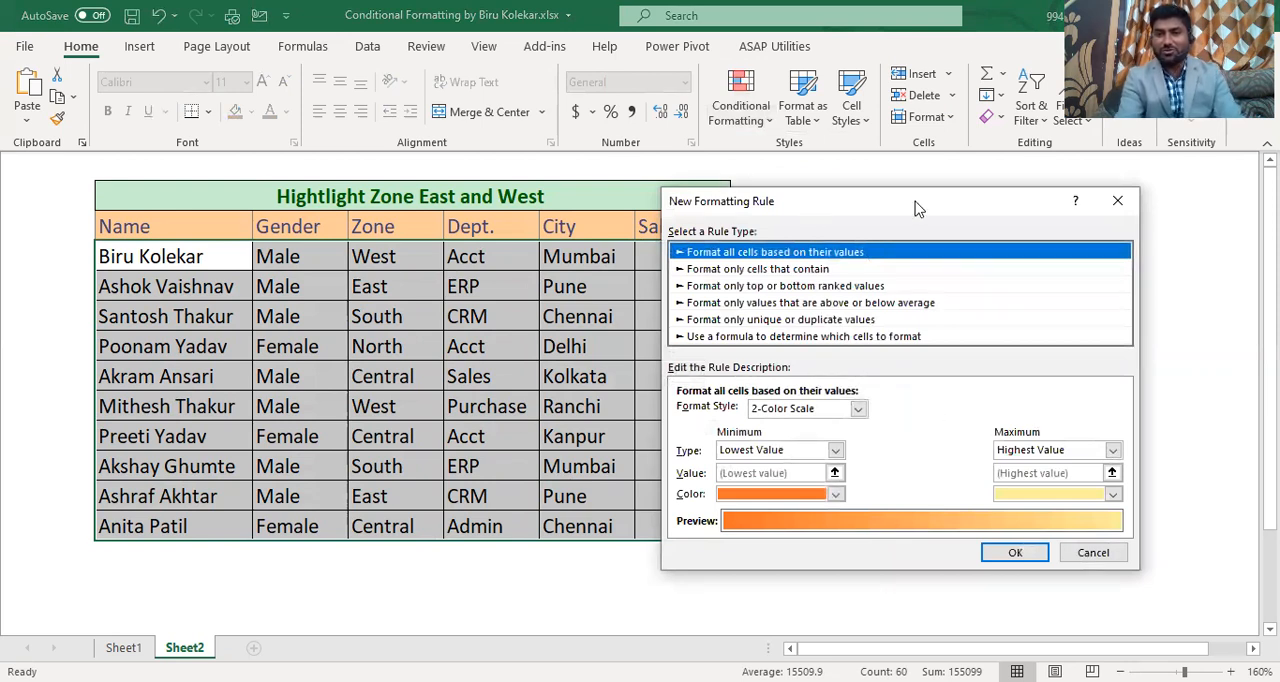
drag(821, 209, 915, 201)
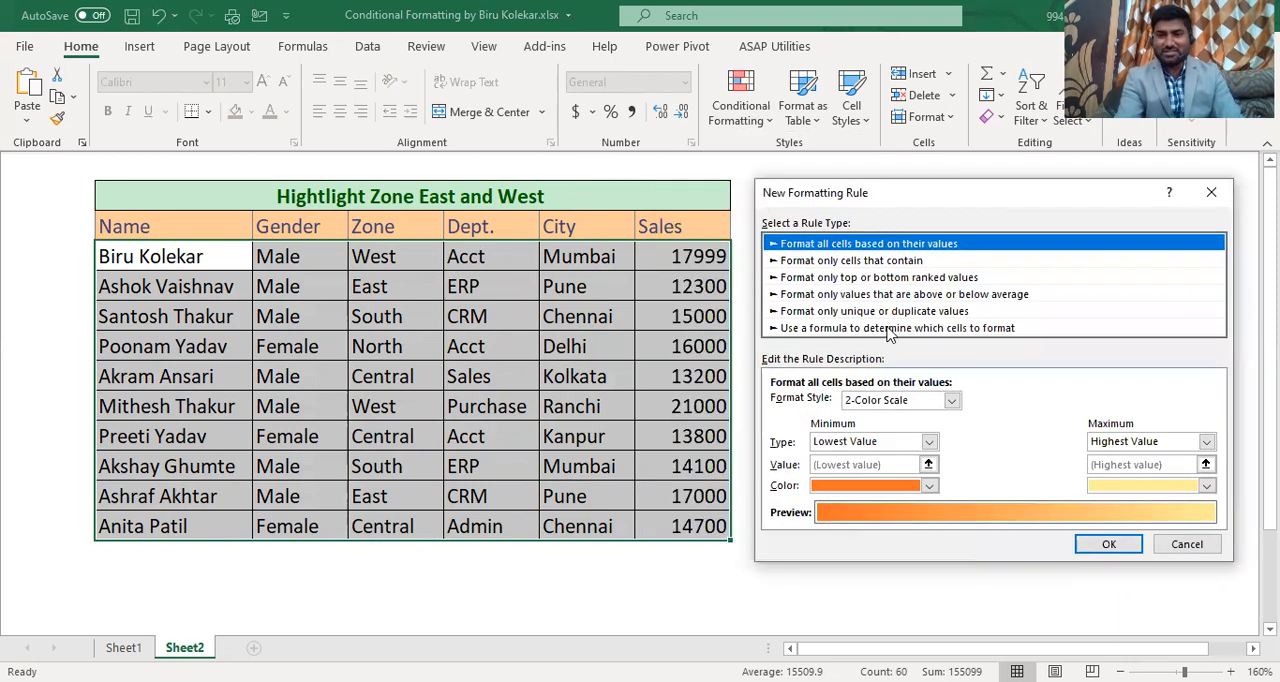
click(888, 330)
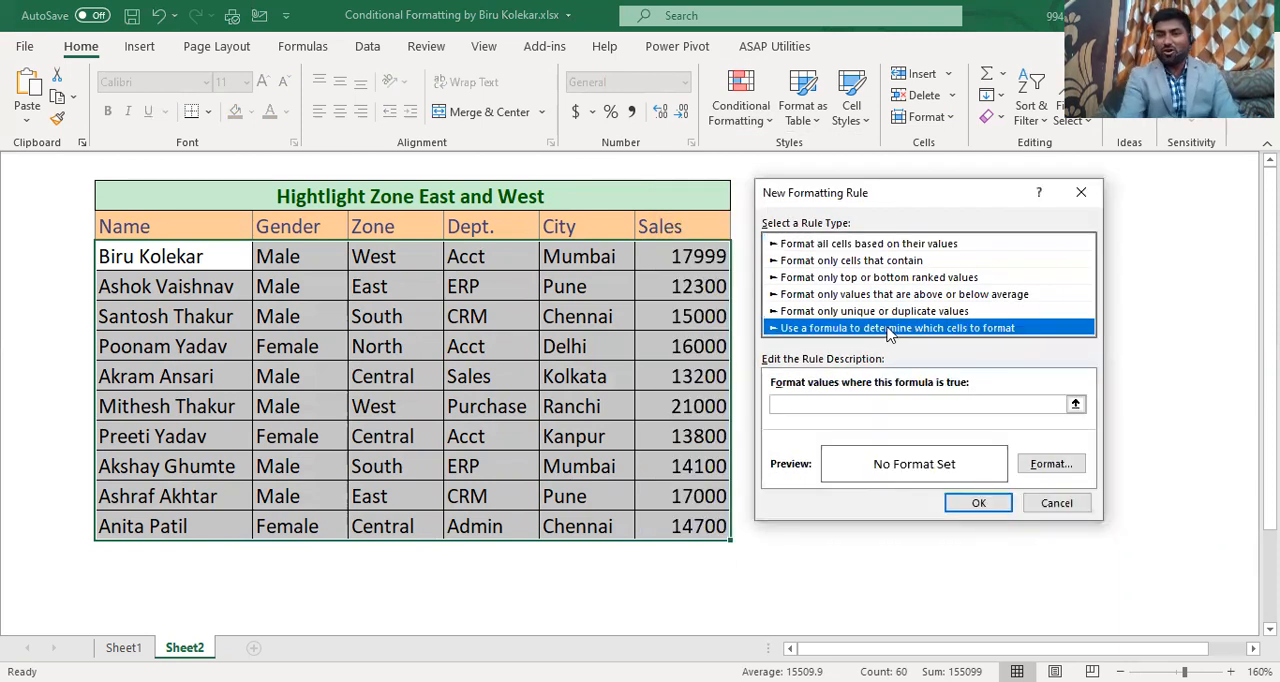
click(808, 405)
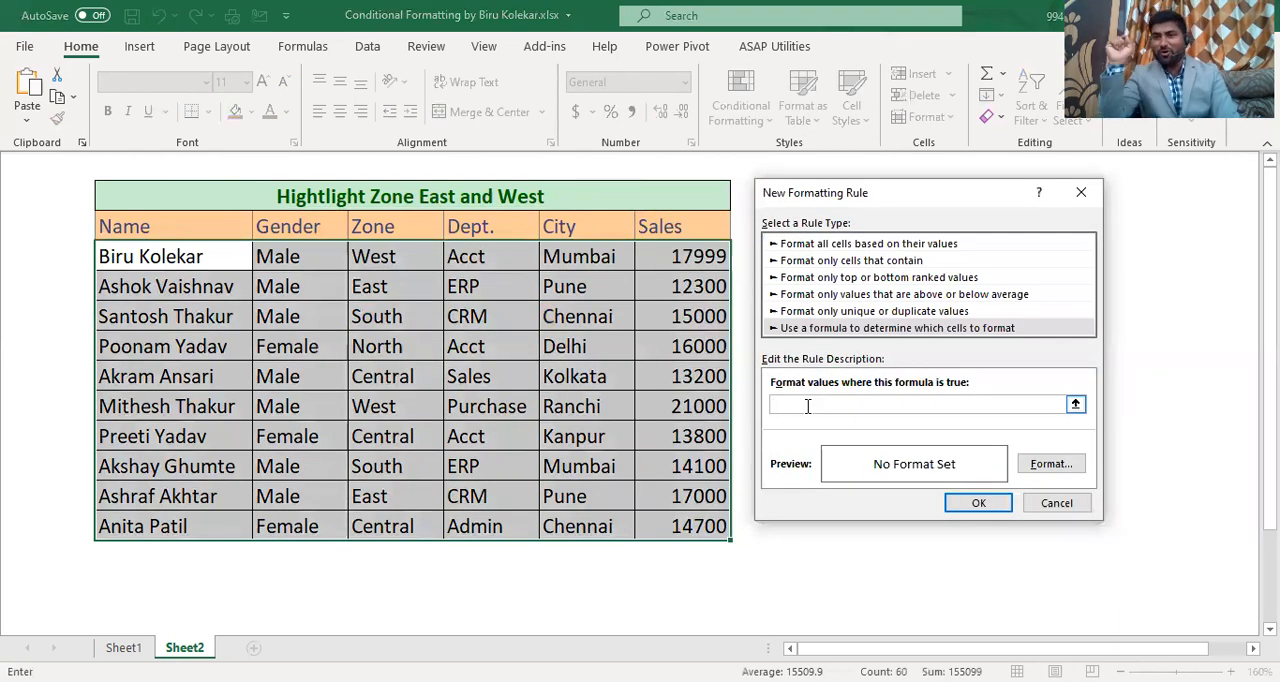
key(ctrl+v)
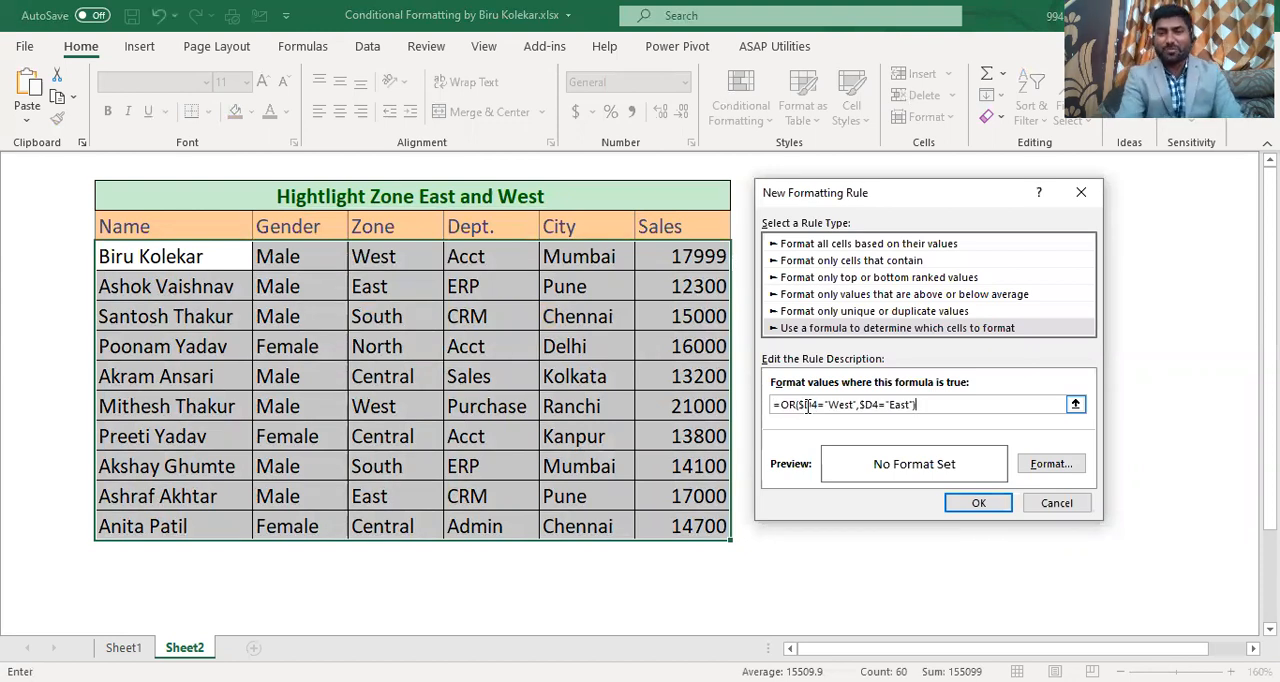
Step: Give the new rule a light green fill and apply it to the selected data rows
click(1050, 466)
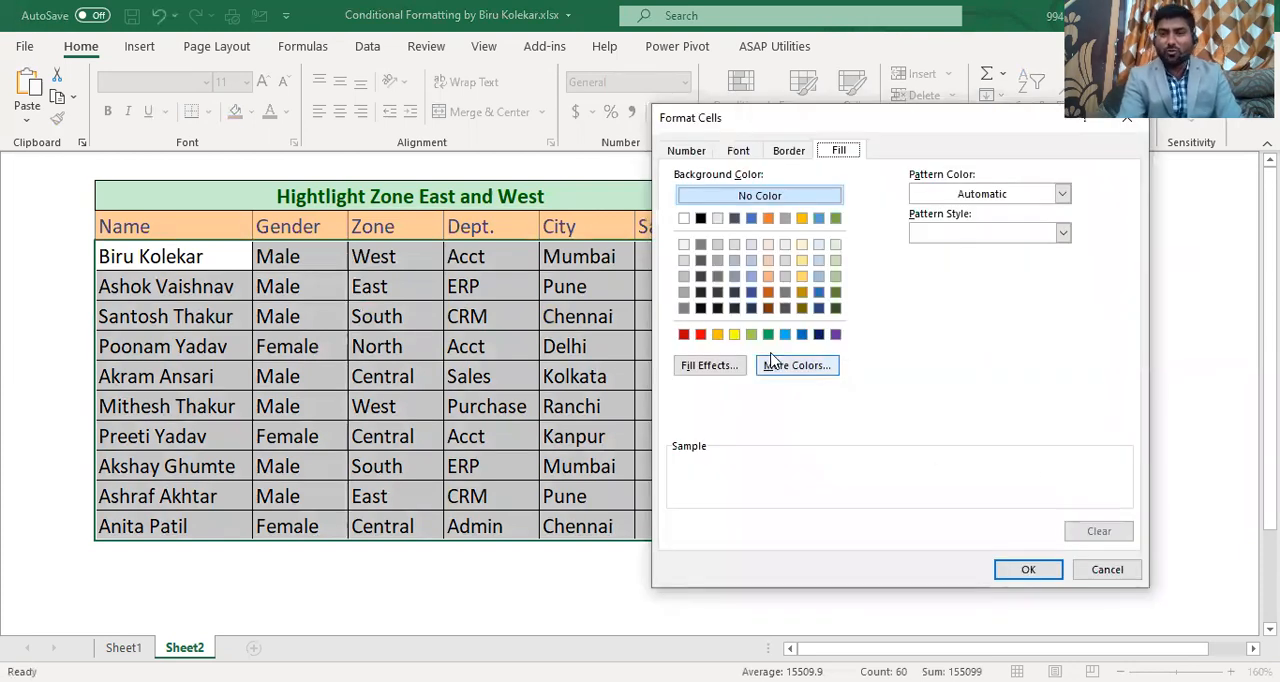
click(751, 334)
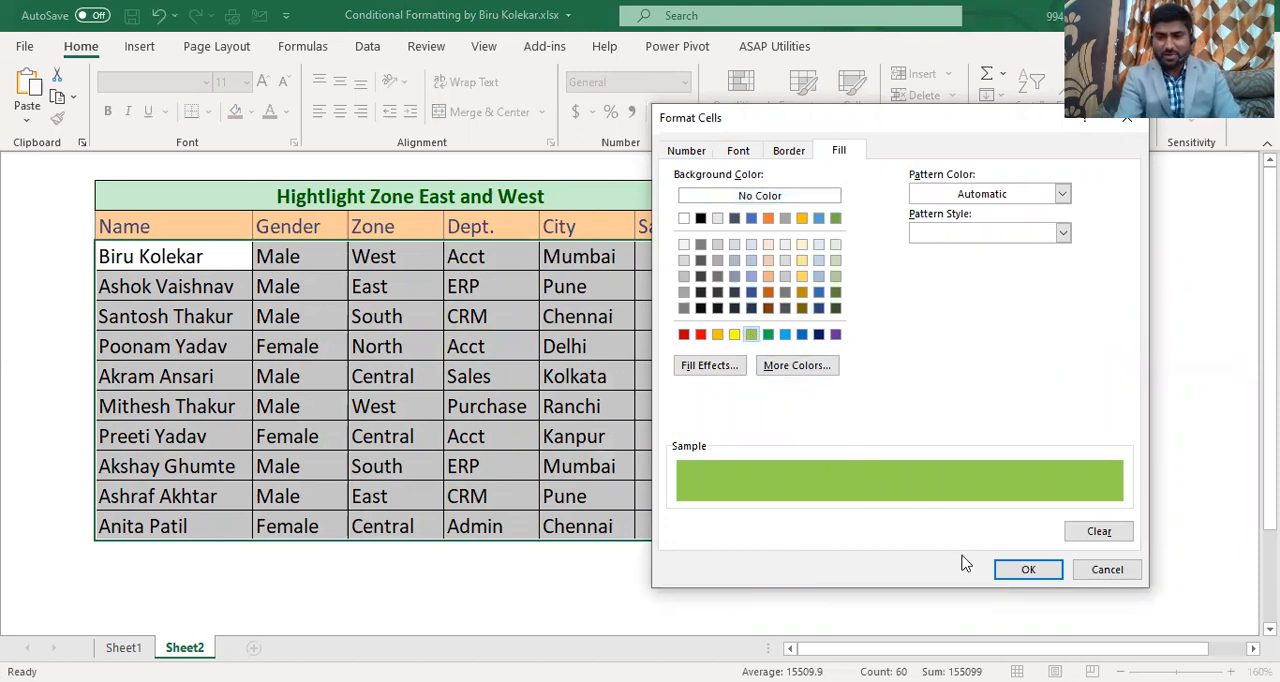
click(1024, 569)
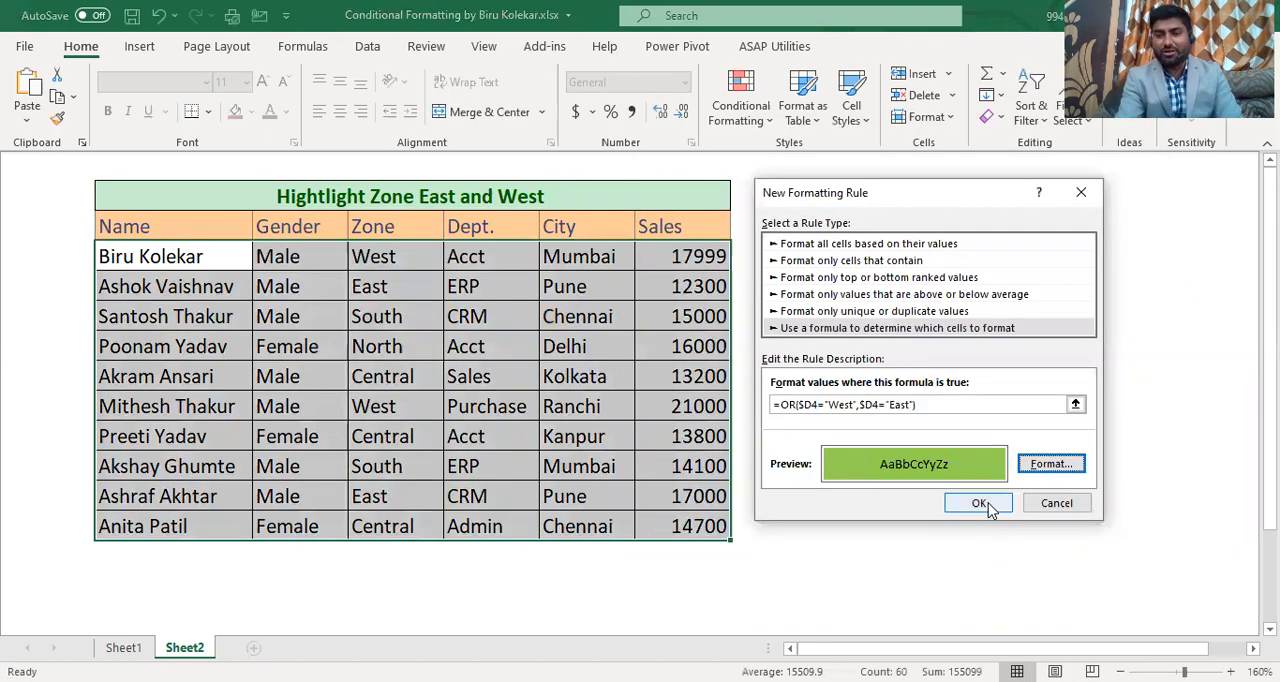
click(986, 504)
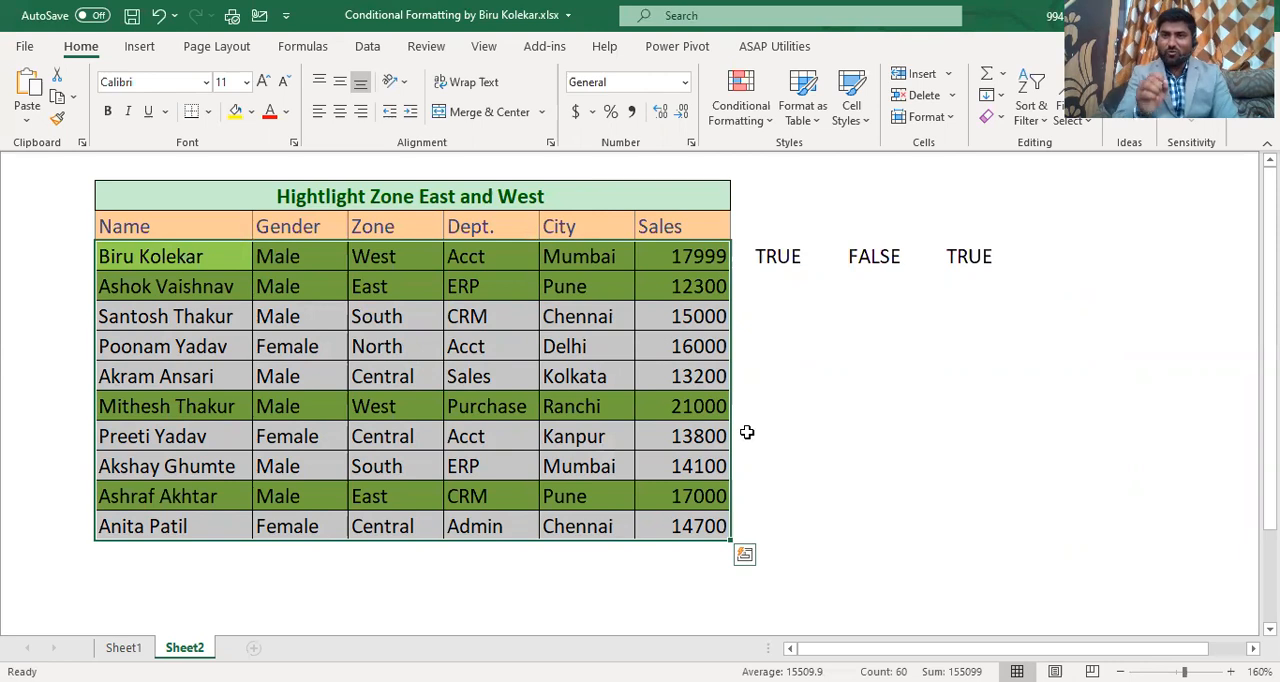
Step: Change the Zone of the fourth data row to East to test the formatting rule
click(367, 345)
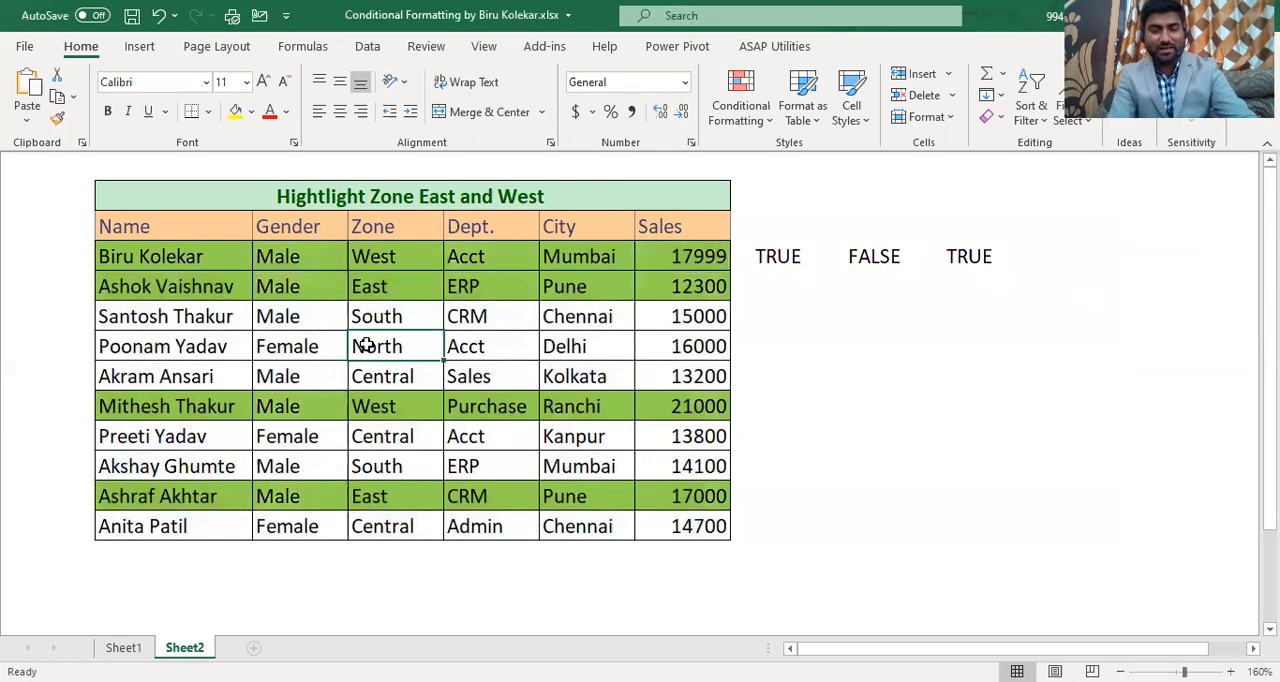
text(East)
key(Return)
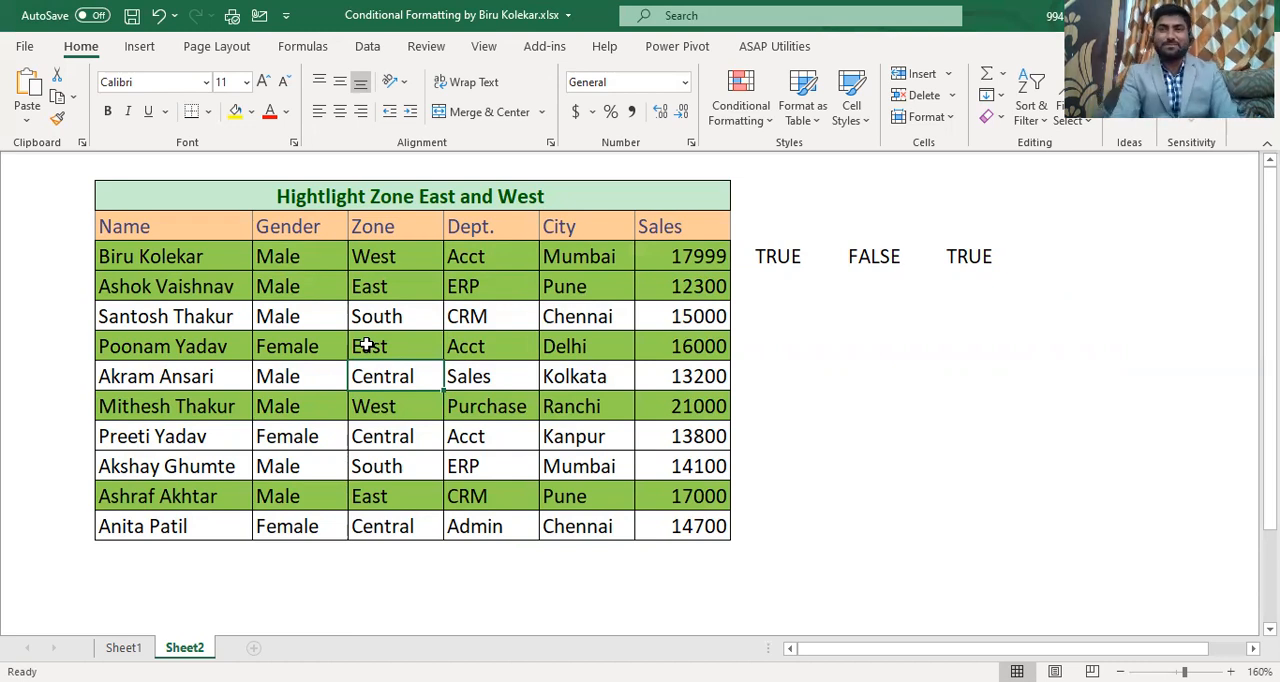
click(724, 43)
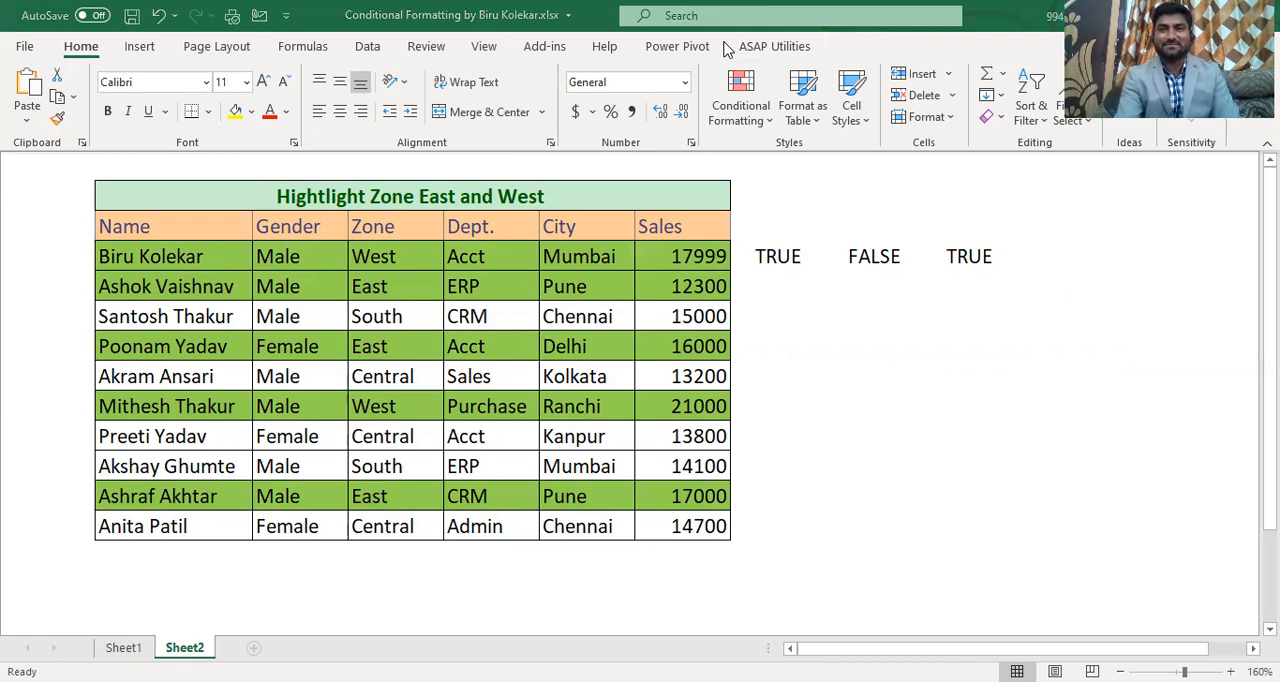